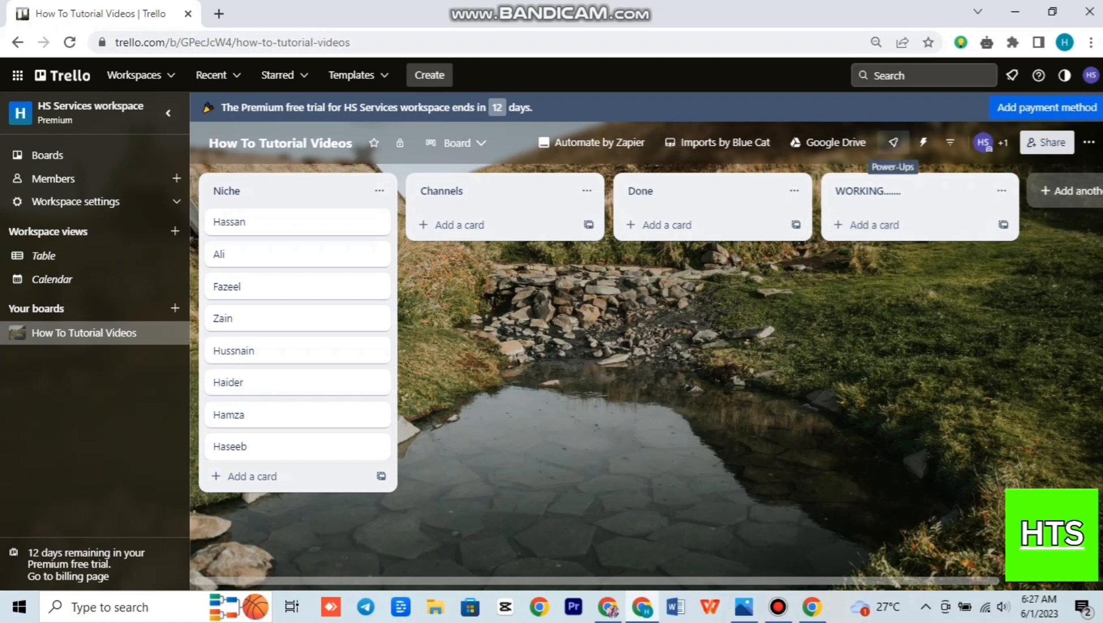
- Search the board's Power-Ups directory for clickup, then close the directory
click(893, 143)
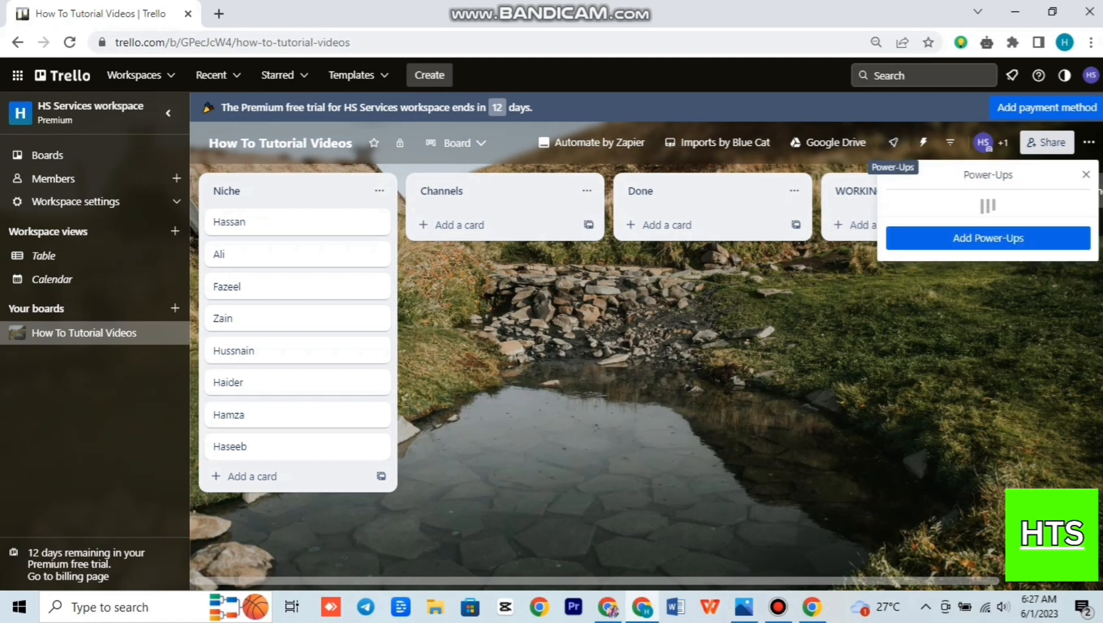
click(981, 517)
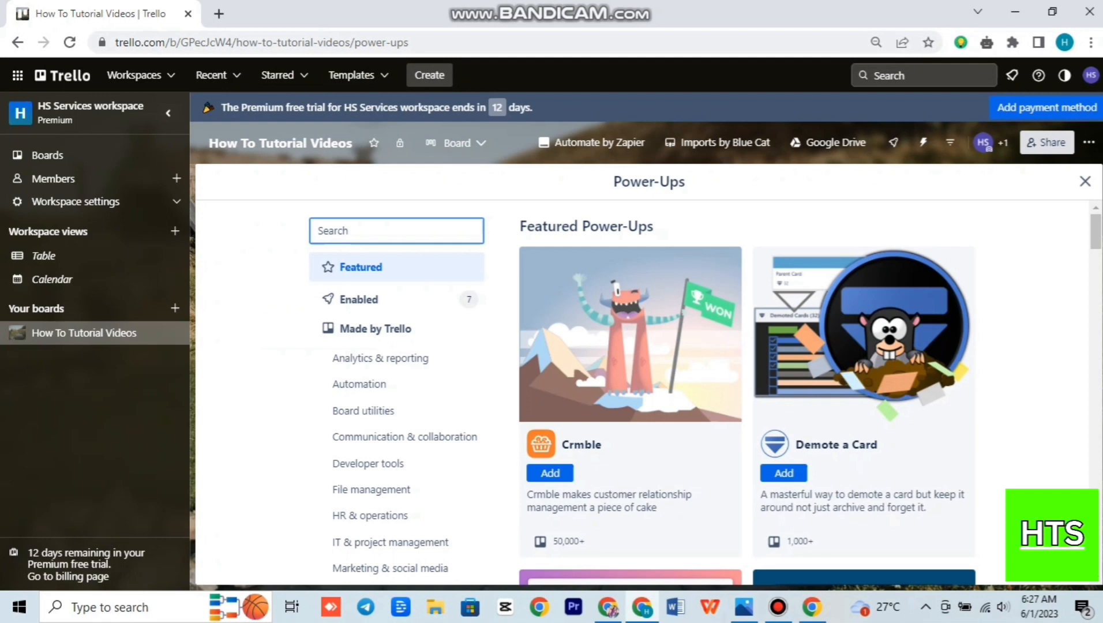
text(clip)
key(BackSpace)
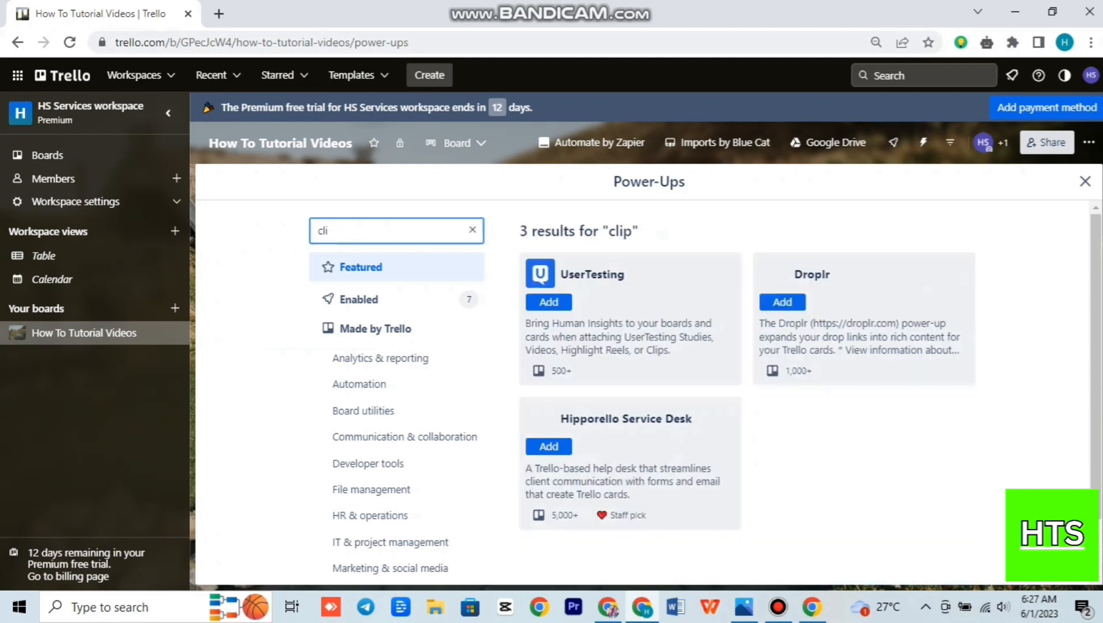
text(ckup)
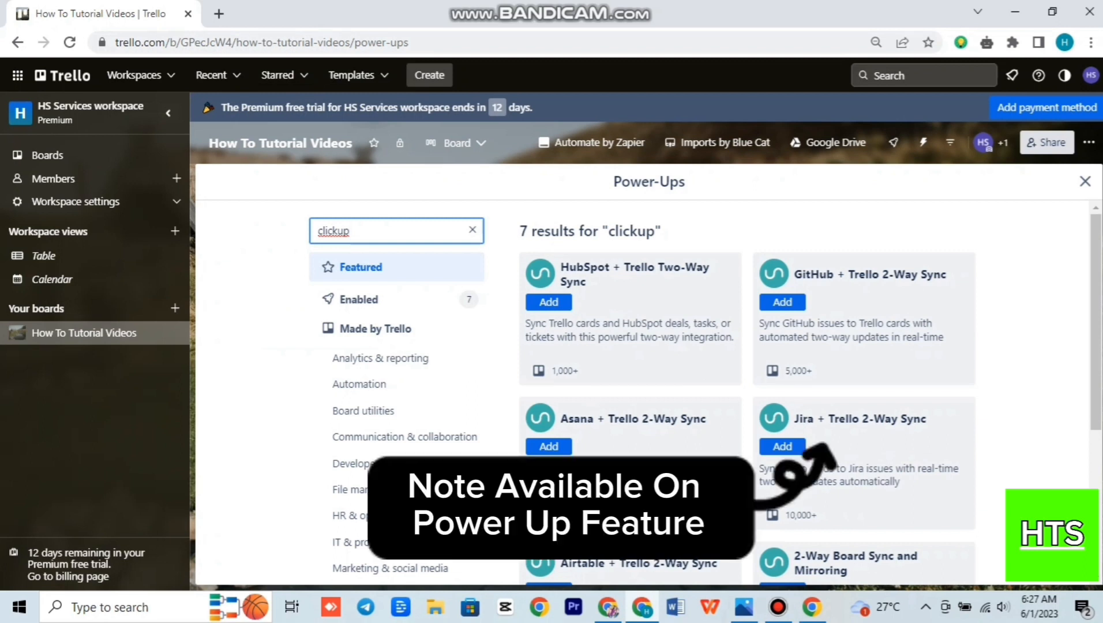
key(ctrl+a)
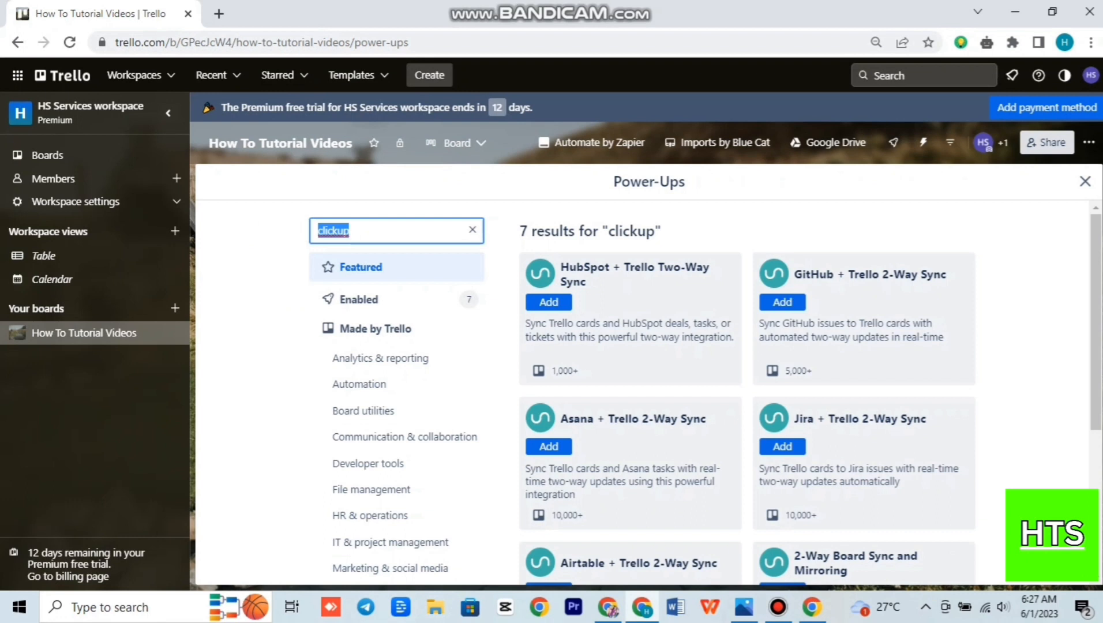
click(1085, 182)
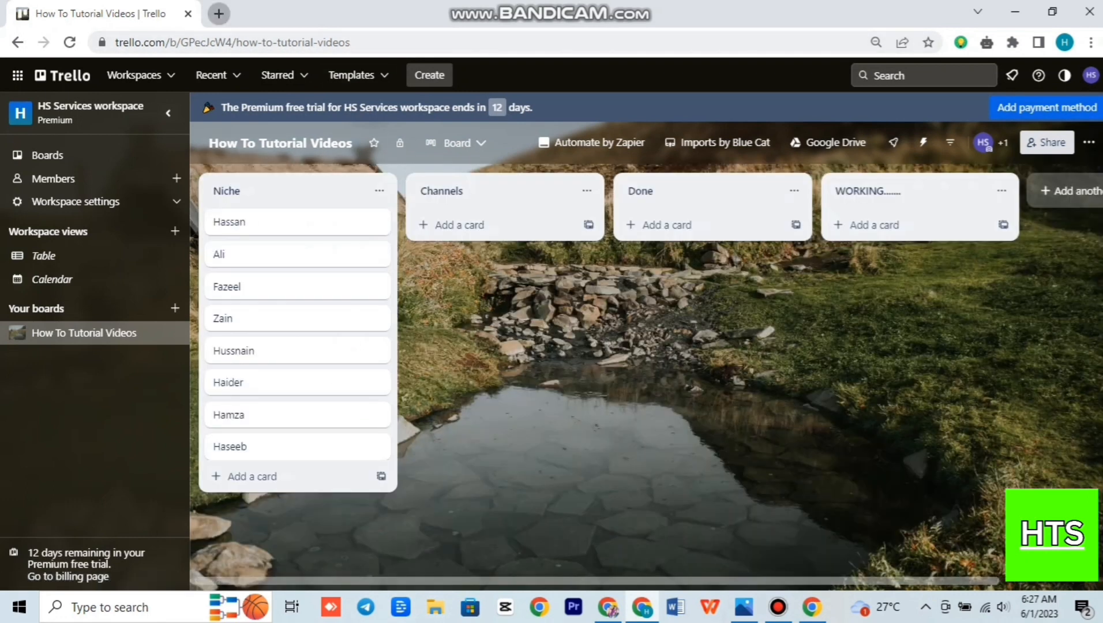
- Open Zapier in a new browser tab and create a Zap named "Clickup To Trello"
click(218, 13)
text(zapier.com/app/zaps)
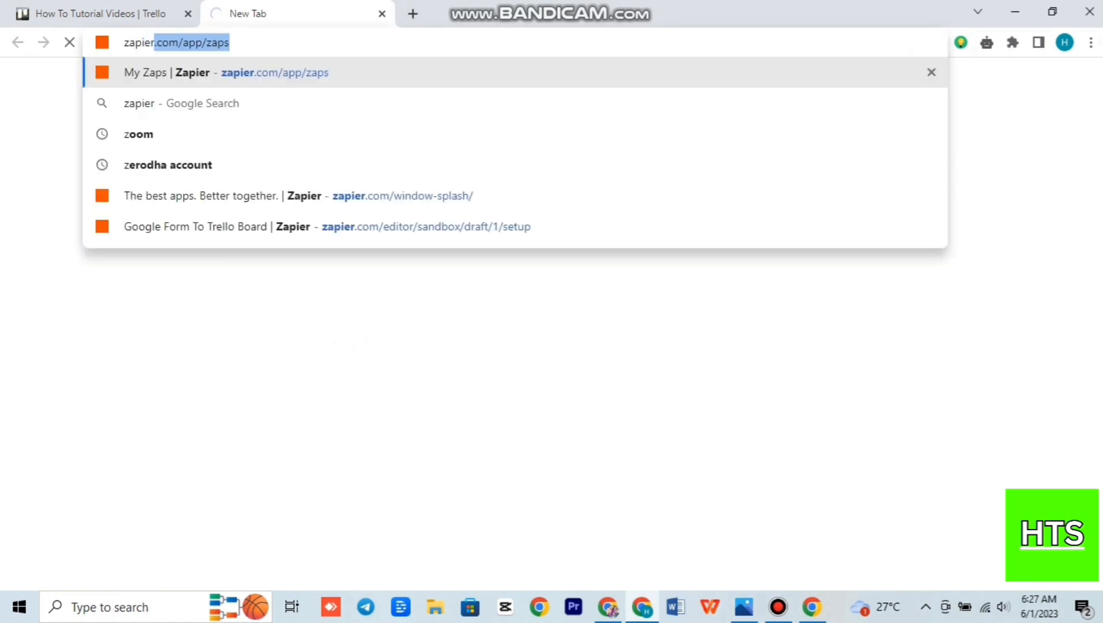
key(Return)
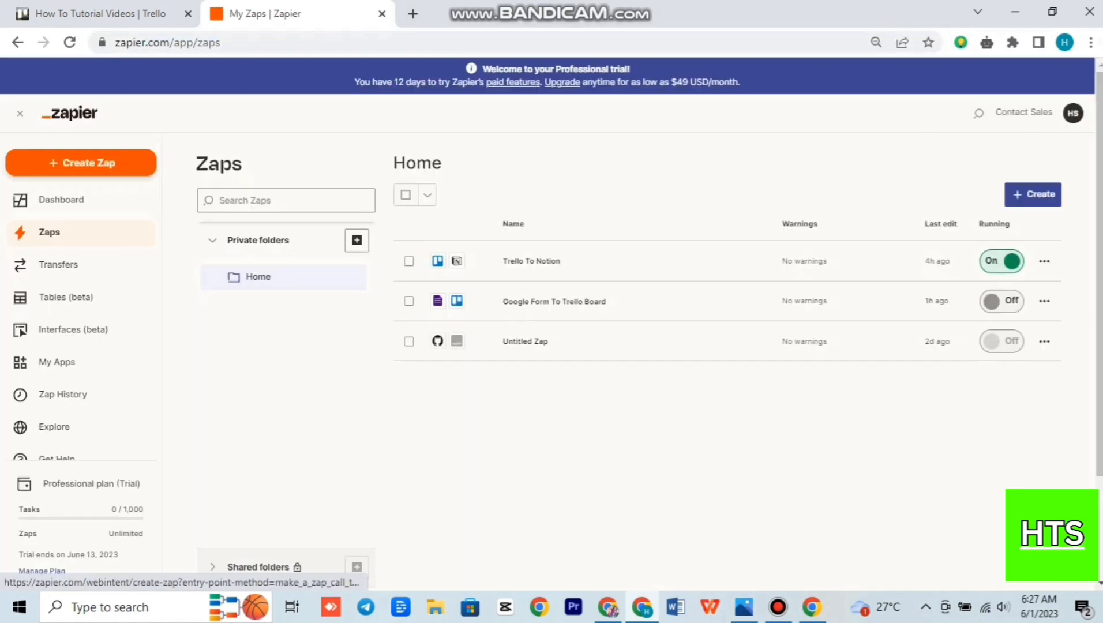
click(81, 163)
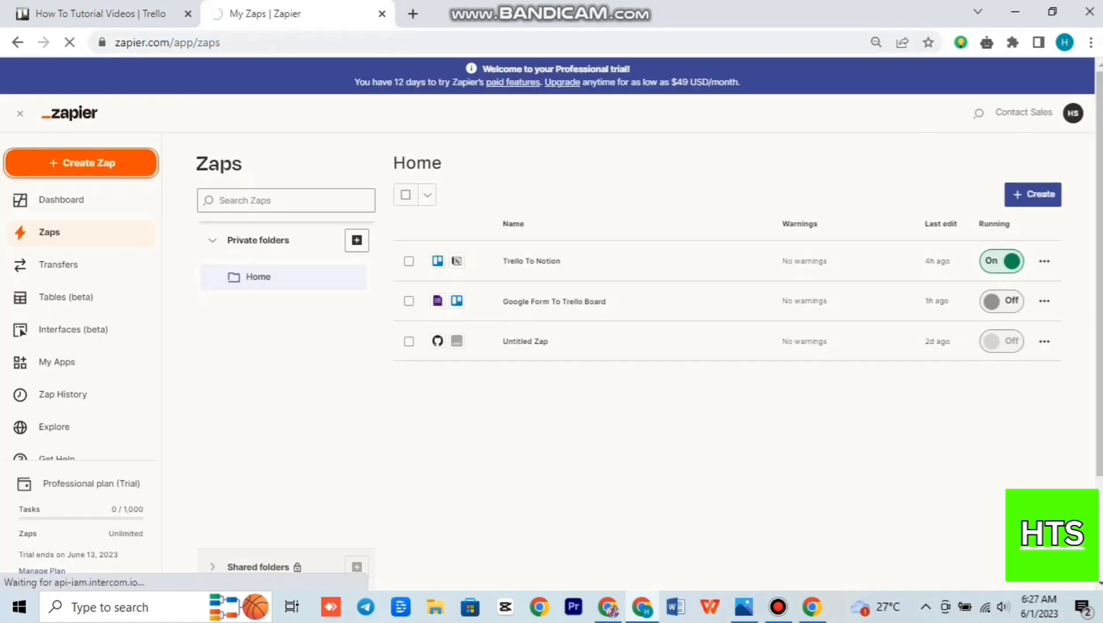
text(Clickip)
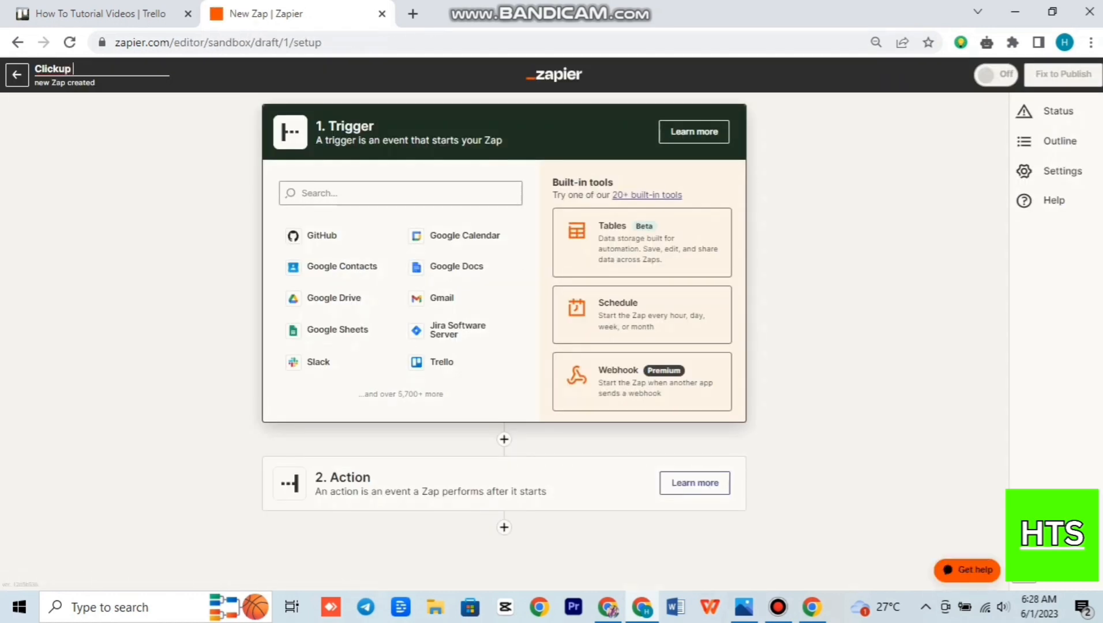
key(Return)
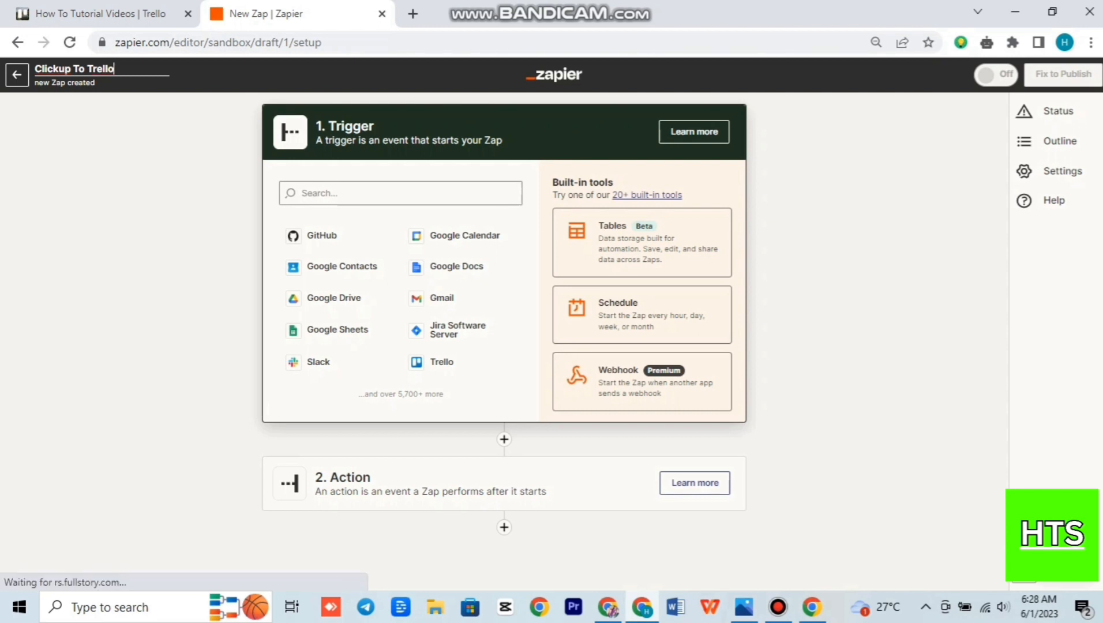
- Search the trigger apps for clickup and choose ClickUp as the Zap's trigger app
text(clip)
key(BackSpace)
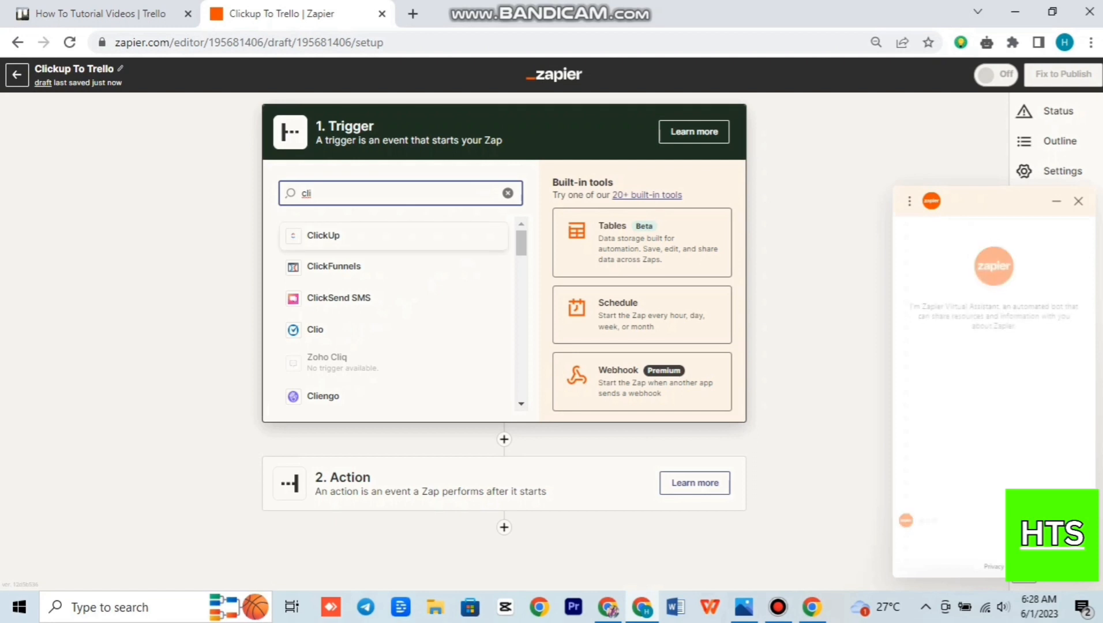
text(k)
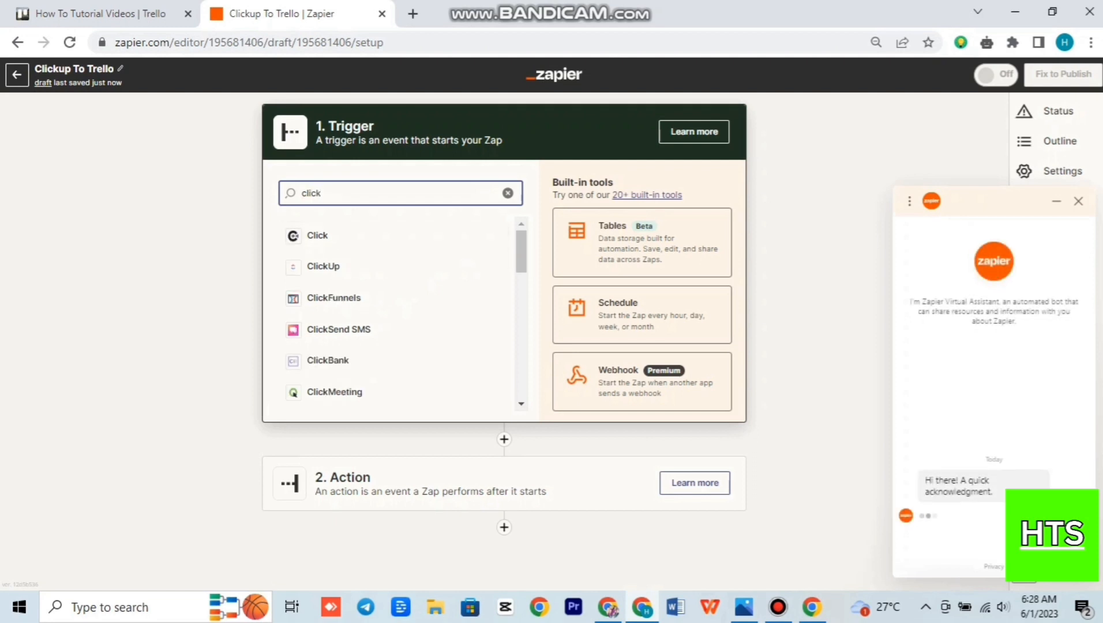
text(up)
click(324, 235)
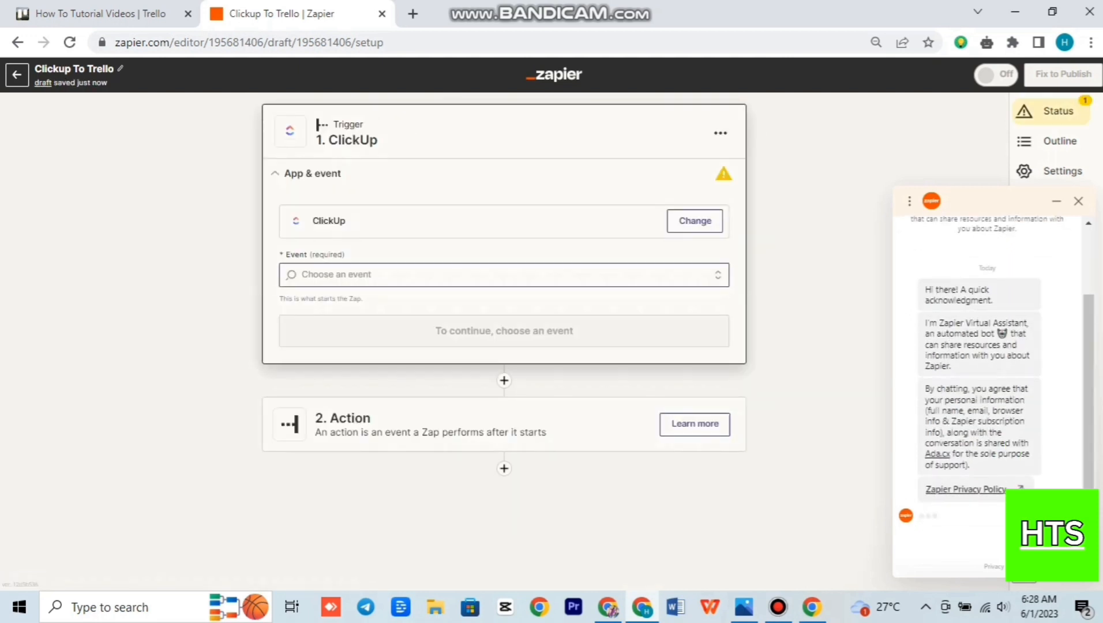
- Set the ClickUp trigger event to New Task and continue to the account section
click(504, 275)
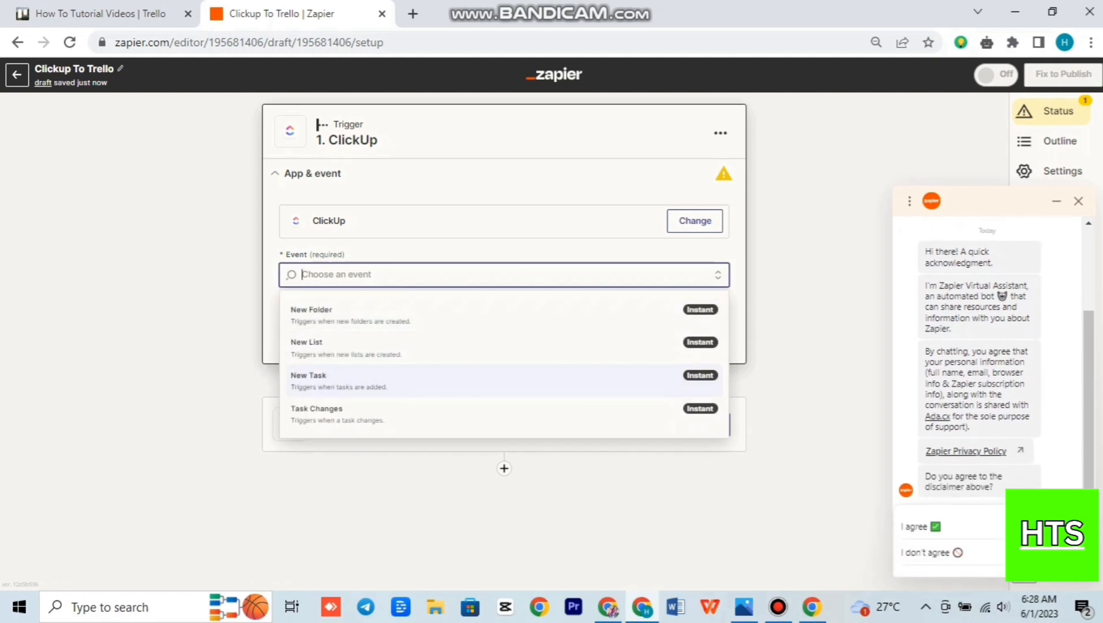
click(505, 381)
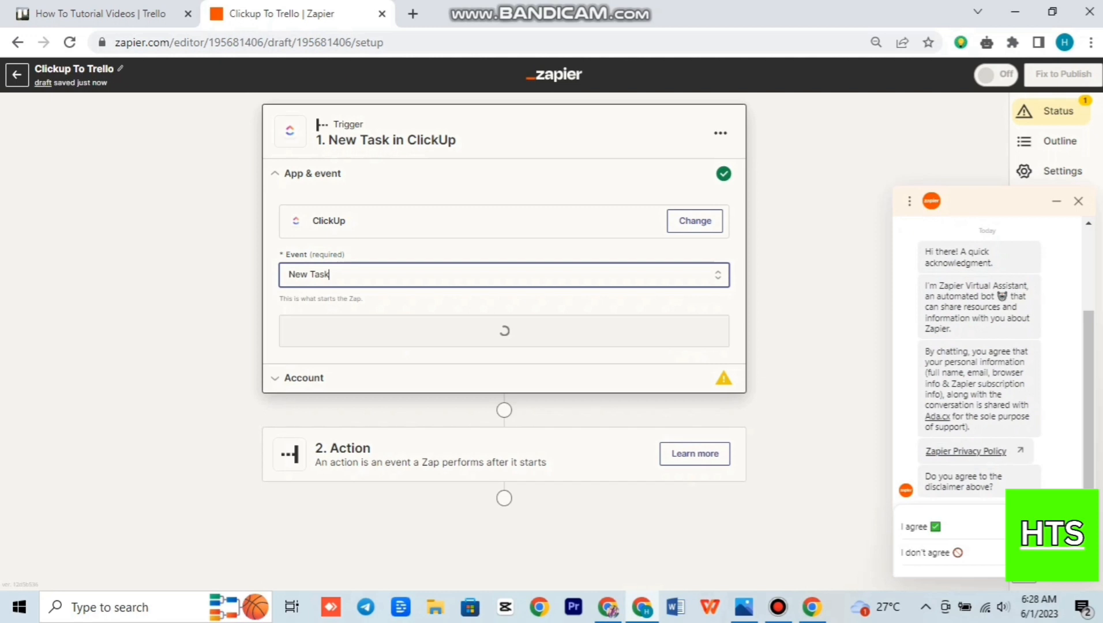
click(504, 331)
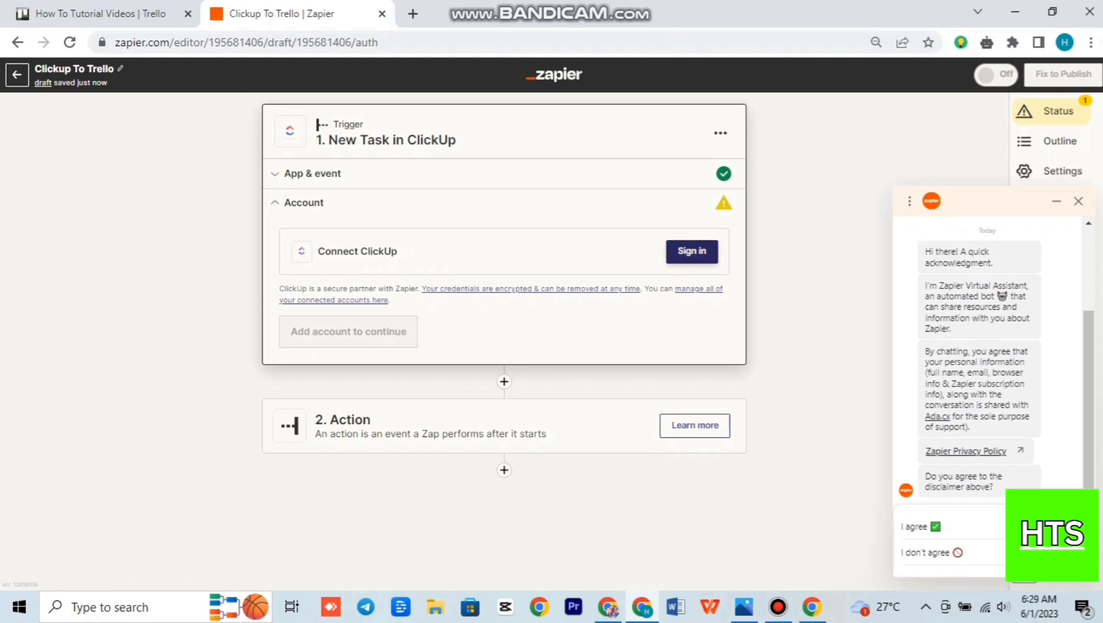
- Sign up for ClickUp with the full name, corrected e-mail and account password, and enter the emailed confirmation code
click(691, 251)
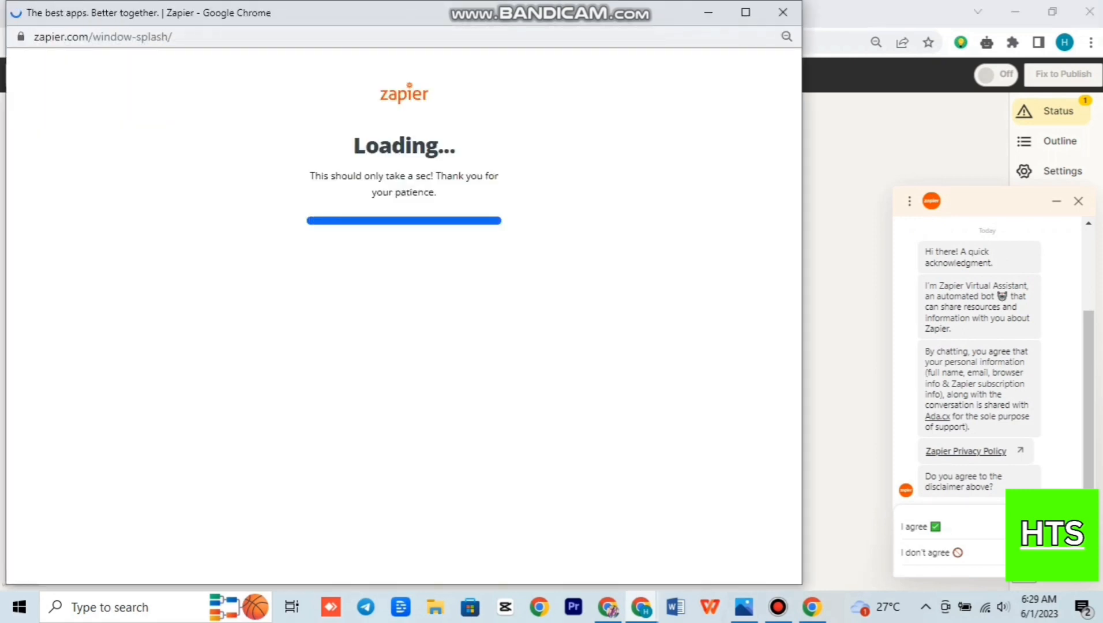
text(Kashaf)
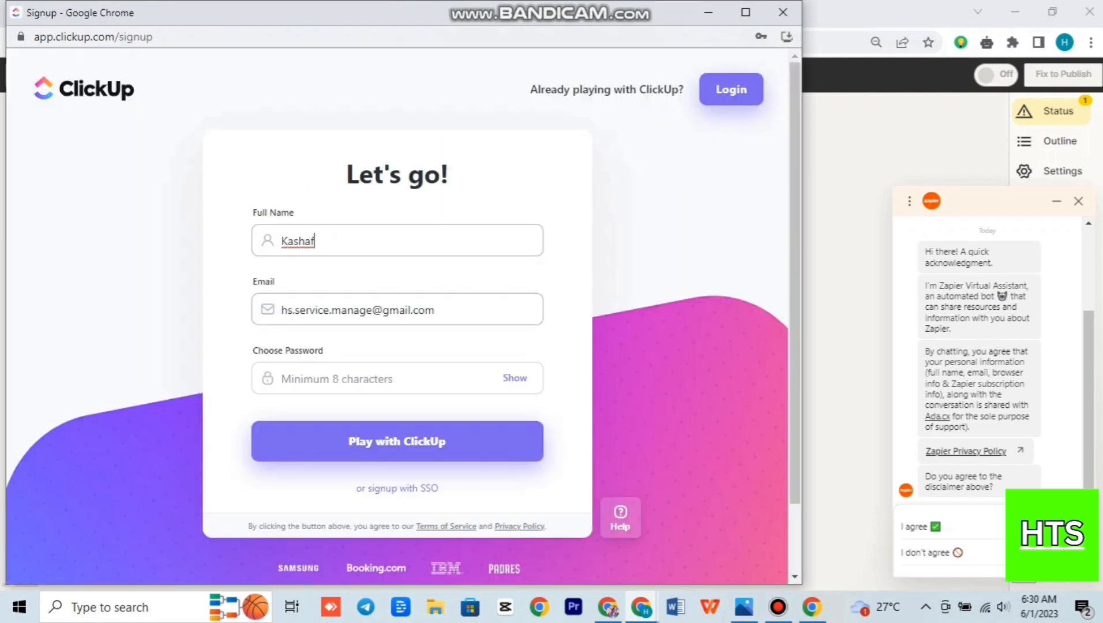
click(330, 310)
text(s)
click(347, 378)
key(Return)
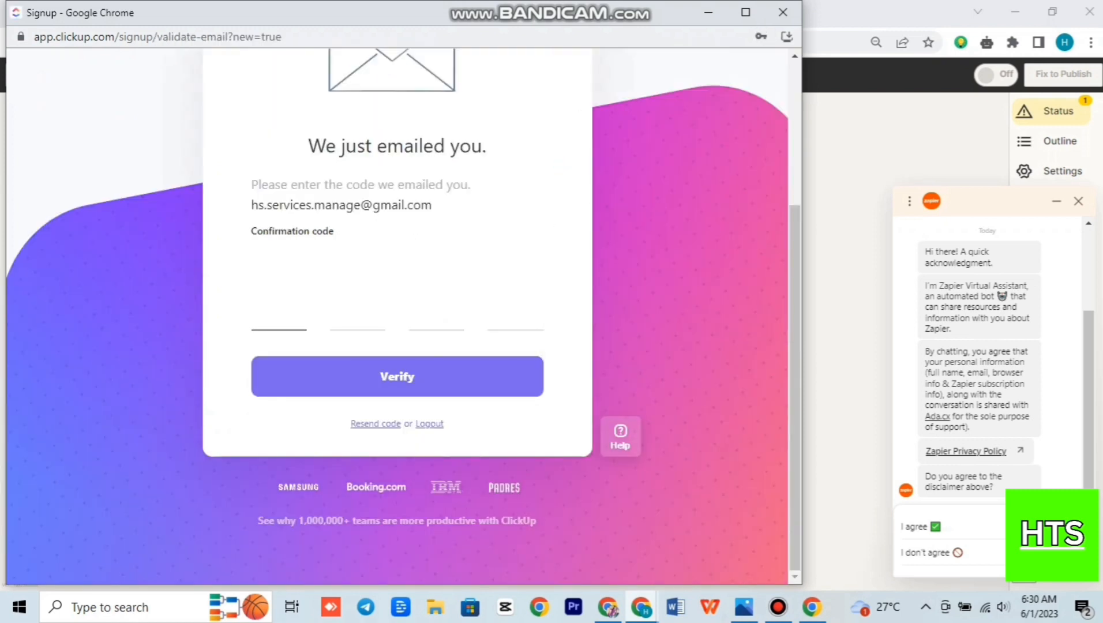
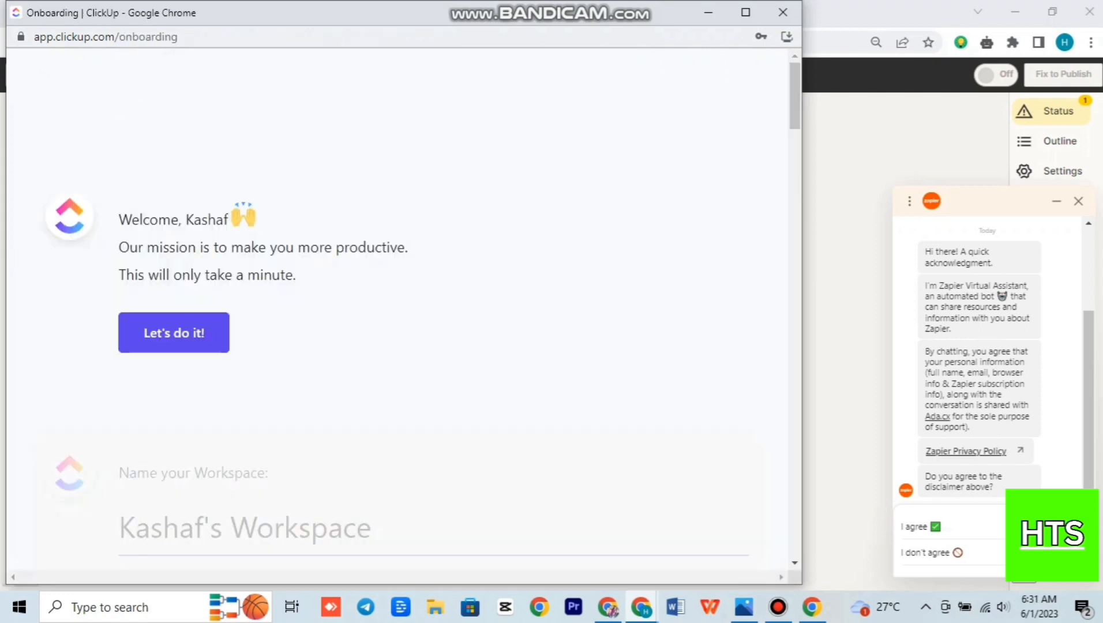
- Accept the workspace name and keep the default avatar in the ClickUp onboarding
click(174, 333)
click(158, 397)
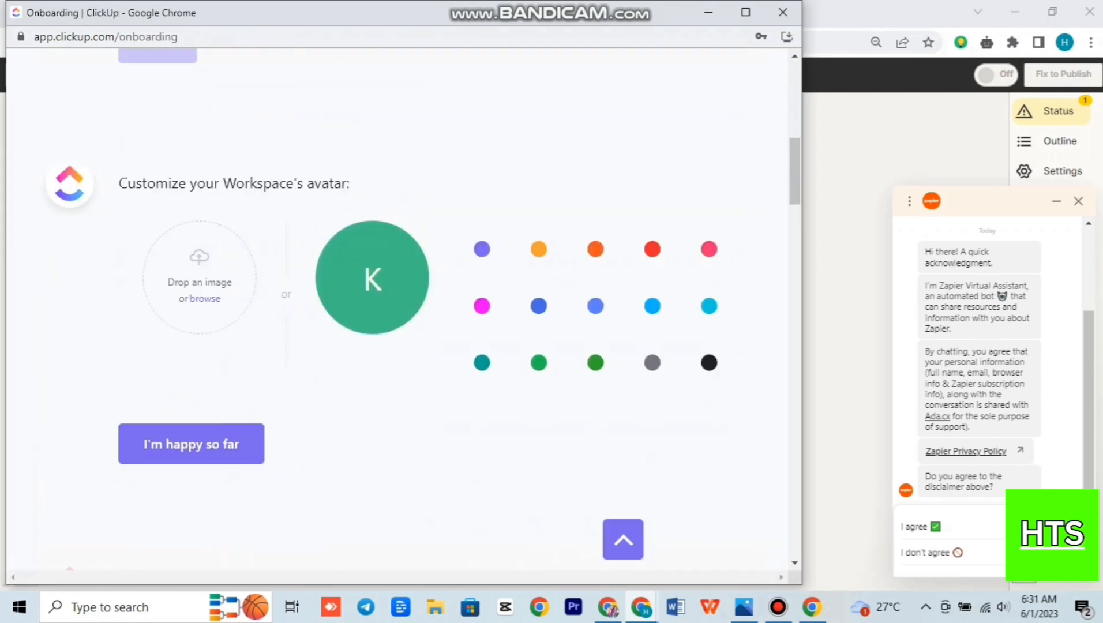
click(191, 444)
click(191, 432)
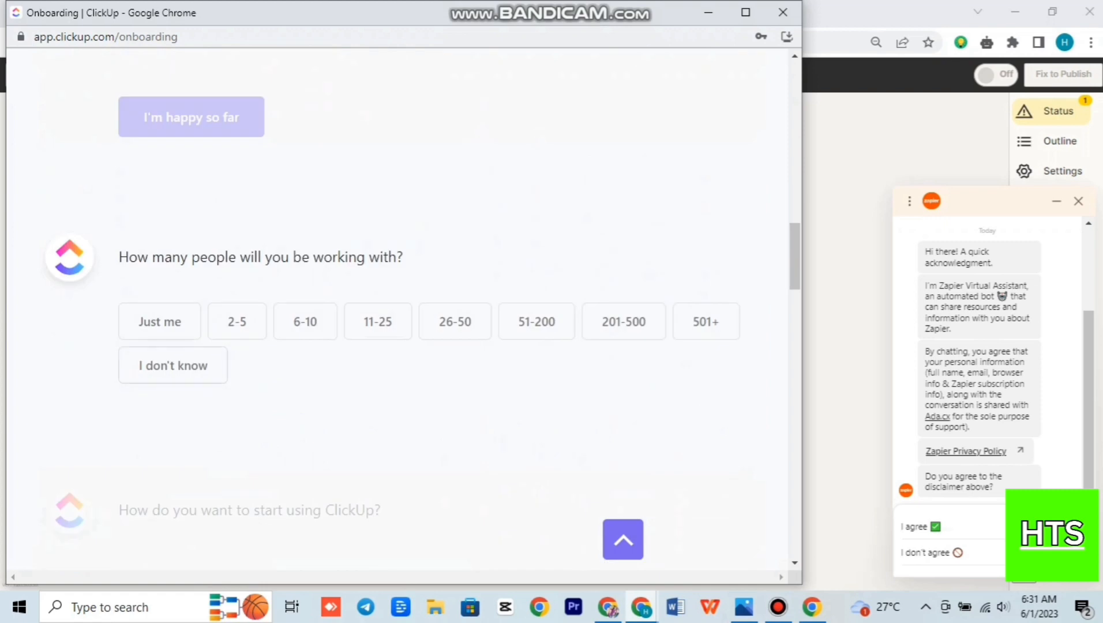
- Complete the remaining ClickUp onboarding questions with a team size of 6-10 and no tool import, and enter the workspace
click(305, 322)
click(323, 319)
click(324, 411)
click(157, 385)
click(157, 424)
click(171, 395)
click(175, 489)
click(174, 423)
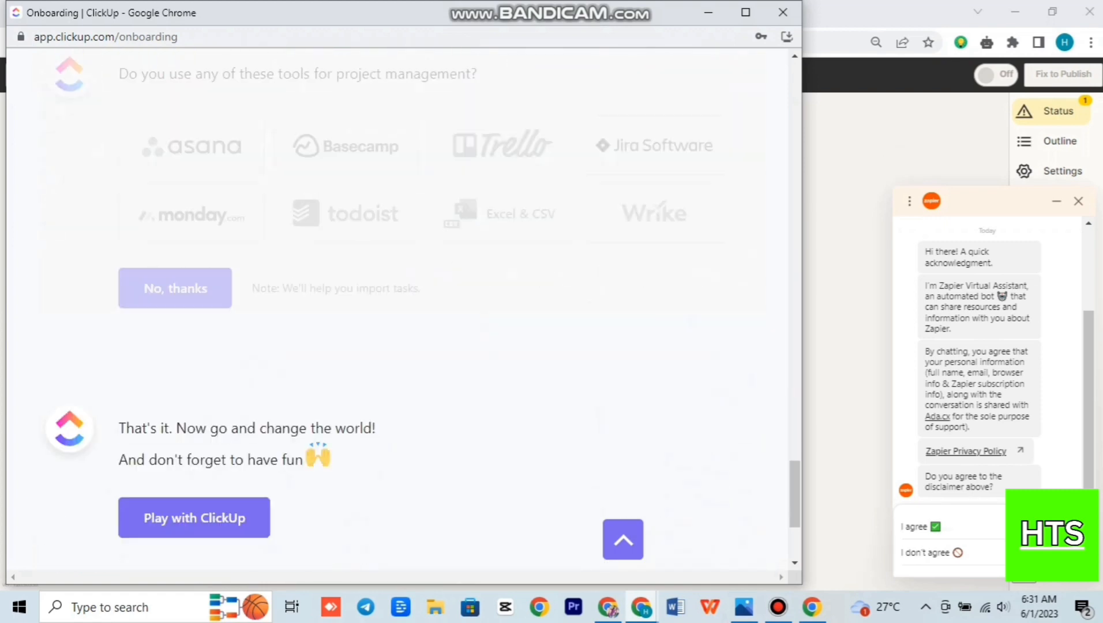
click(195, 359)
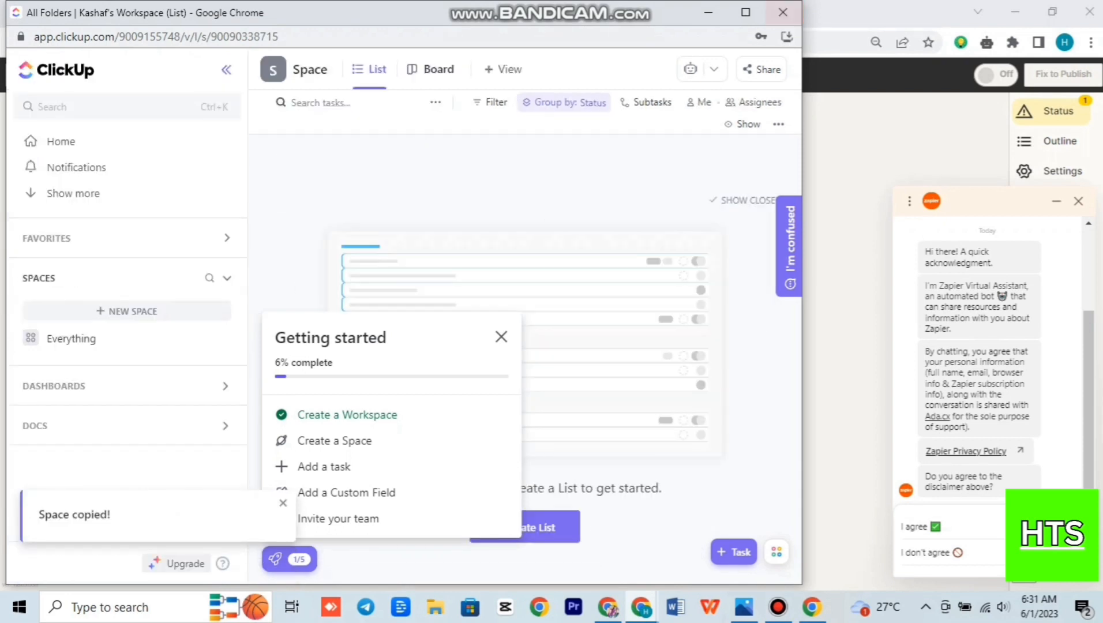
- Close the ClickUp window, restart the Zapier account connection and authorize the new ClickUp workspace
click(782, 12)
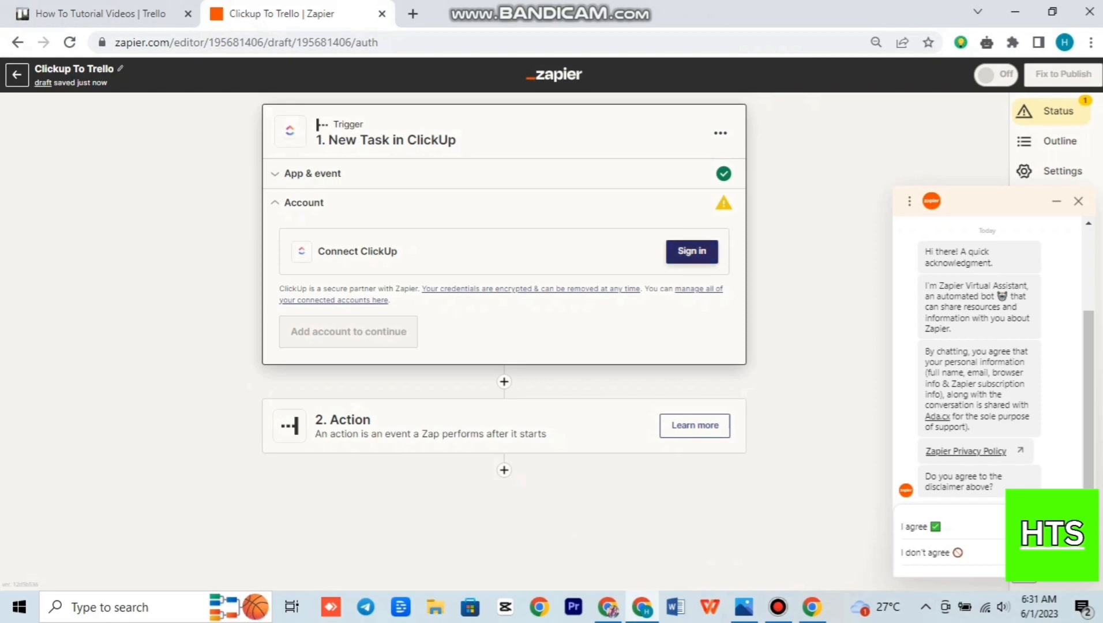
click(691, 251)
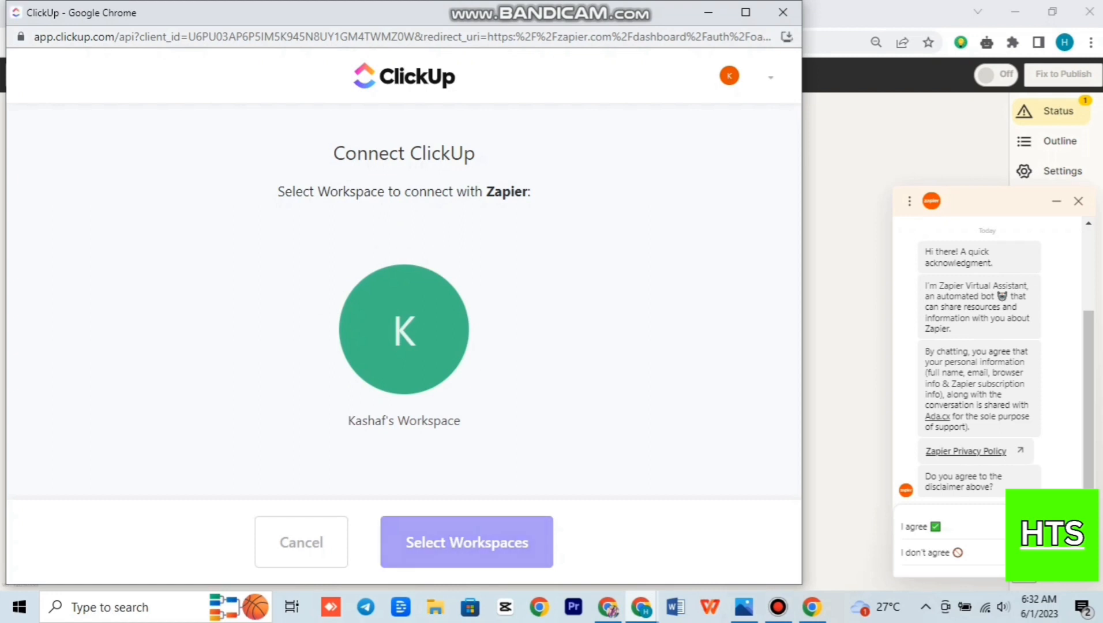
click(404, 330)
click(467, 542)
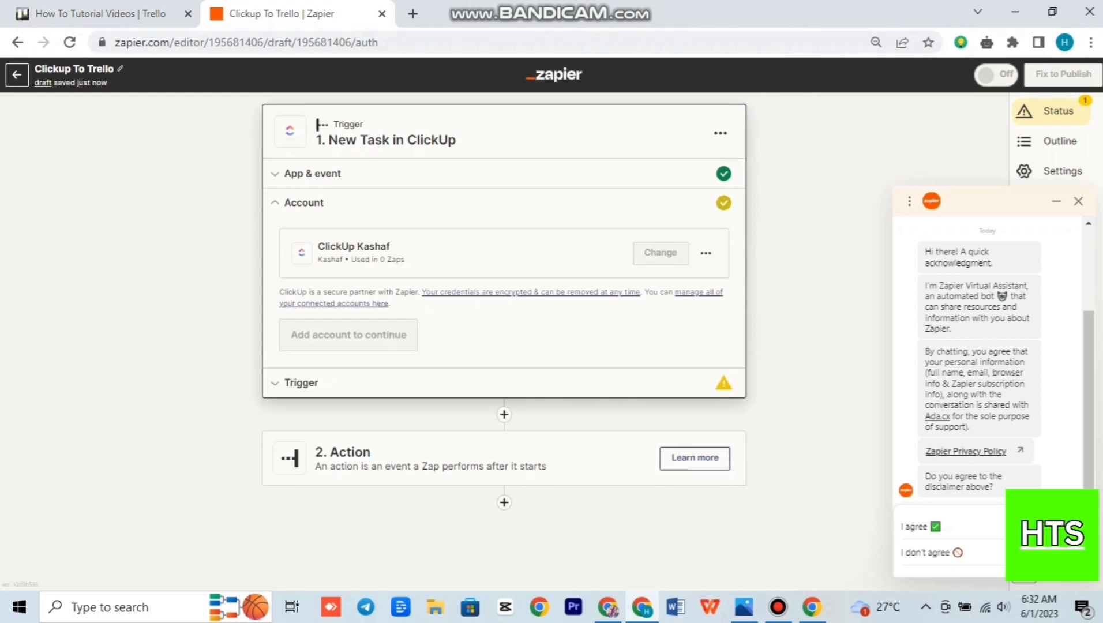
- Continue with the connected account and set the trigger's Workspace to the new ClickUp workspace, leaving Space empty
click(312, 335)
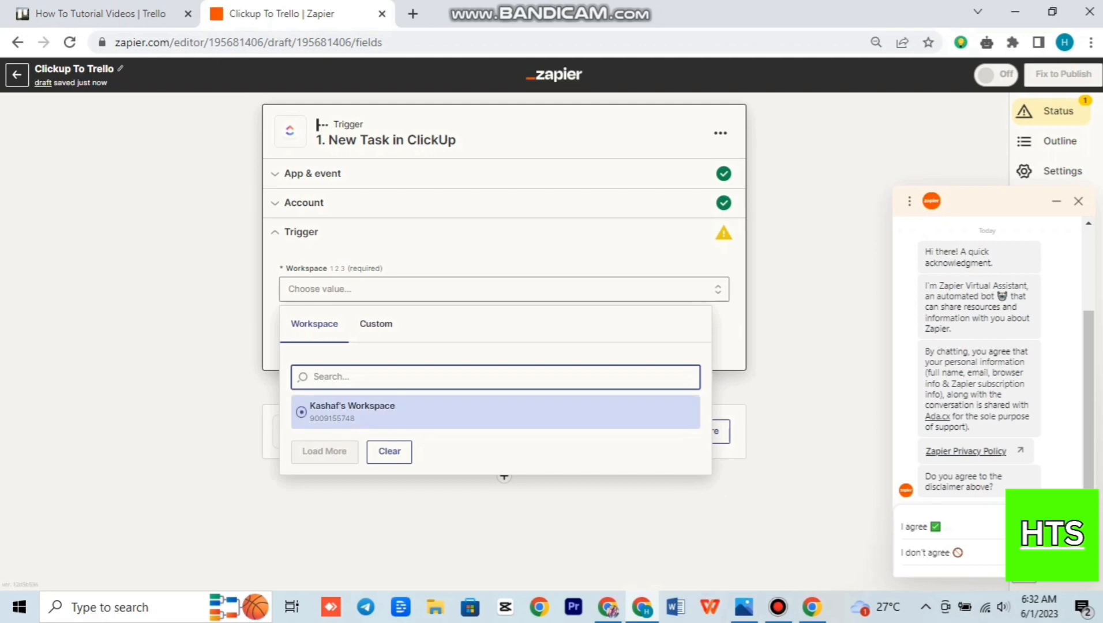
click(404, 412)
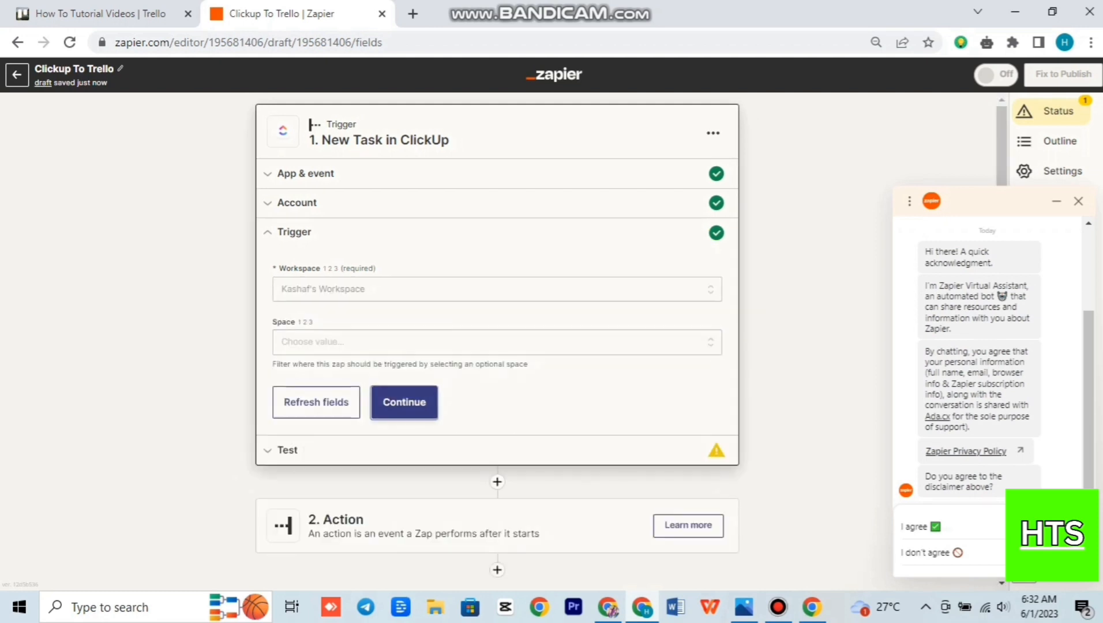
click(404, 402)
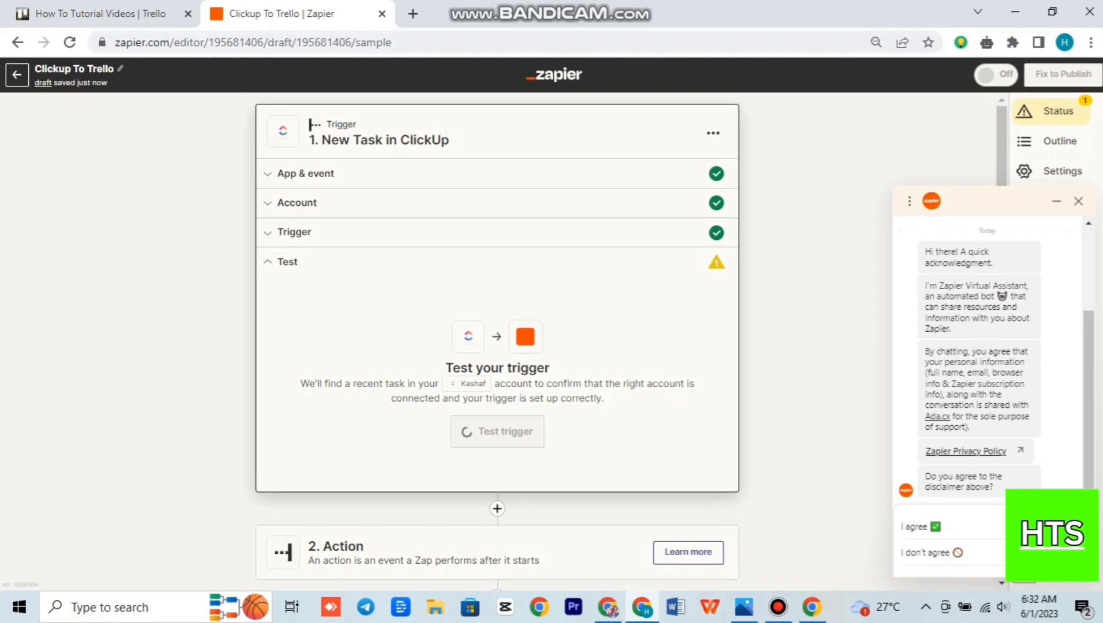
- Test the ClickUp trigger, skip the test and continue to the Zap's action step, dismissing the assistant chat
click(497, 432)
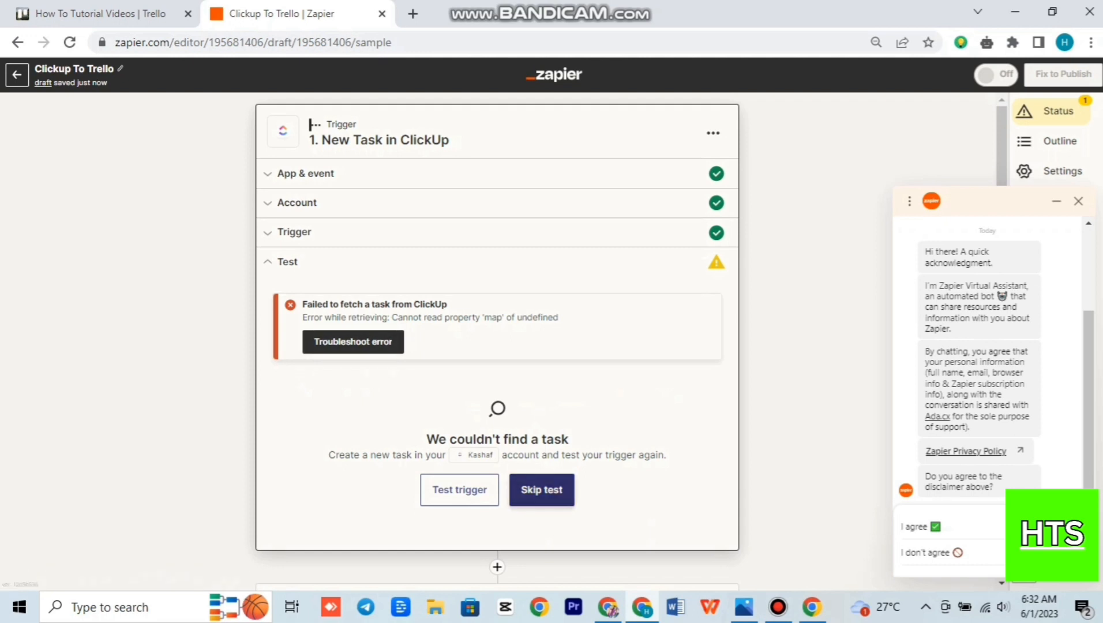
click(541, 489)
click(587, 348)
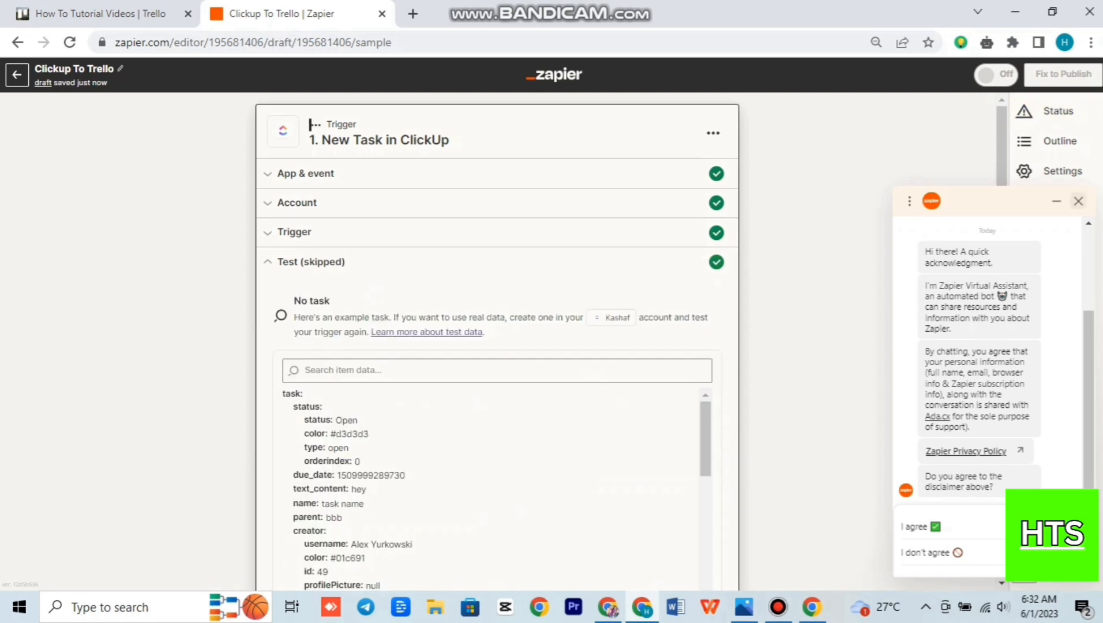
click(1078, 201)
scroll(1077, 230, down, 2)
scroll(497, 346, down, 3)
click(541, 373)
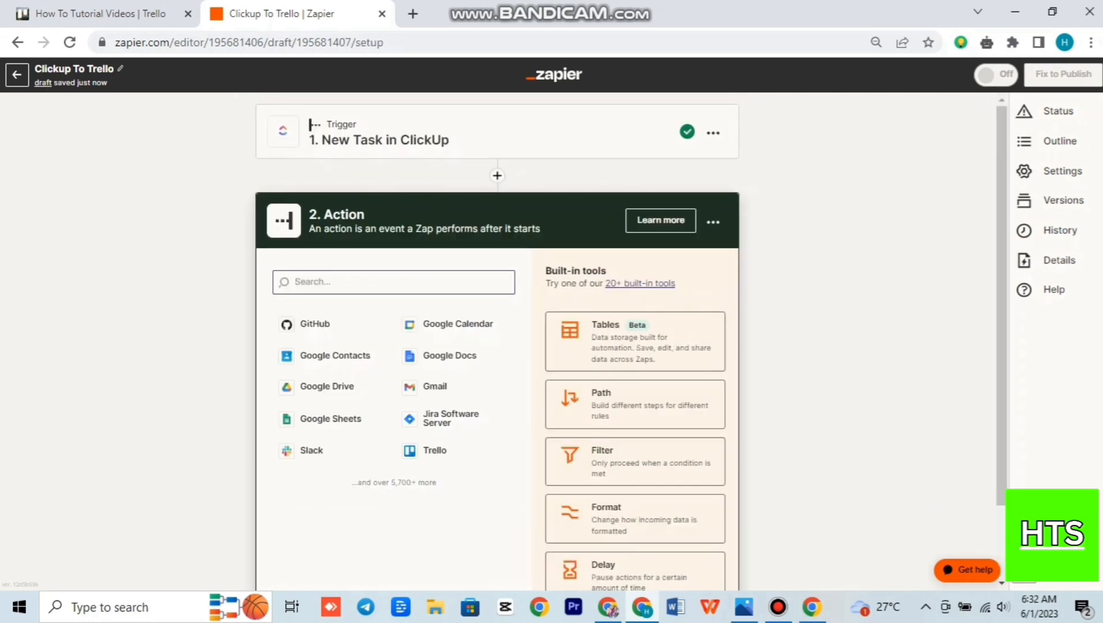
- Set the Zap's action to Trello with the Archive Card event and continue with the already connected Trello account
text(trell)
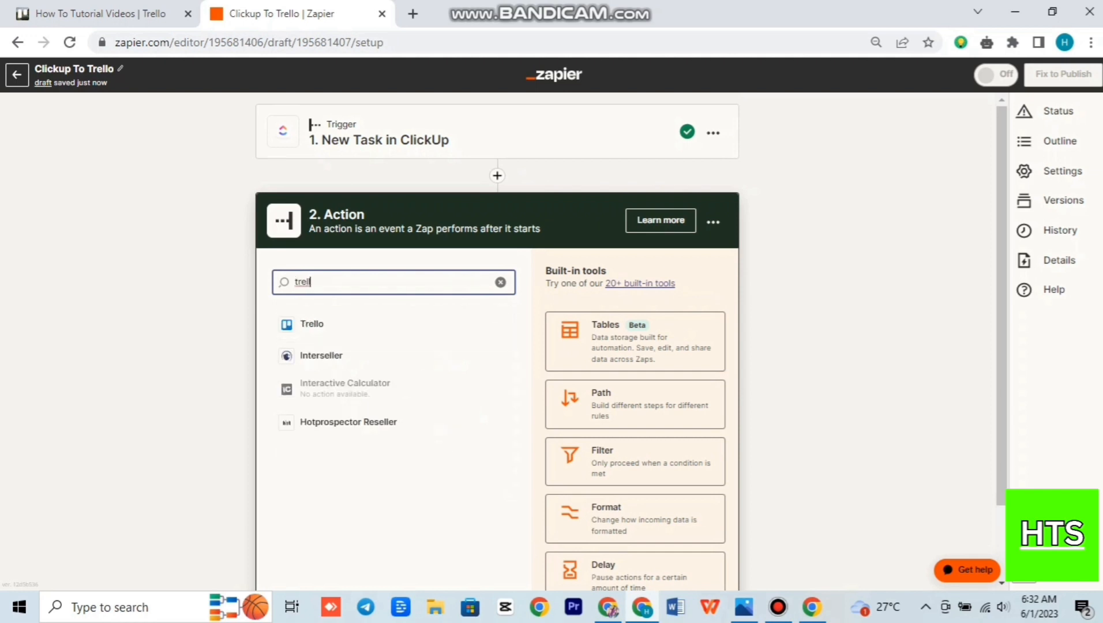
click(346, 324)
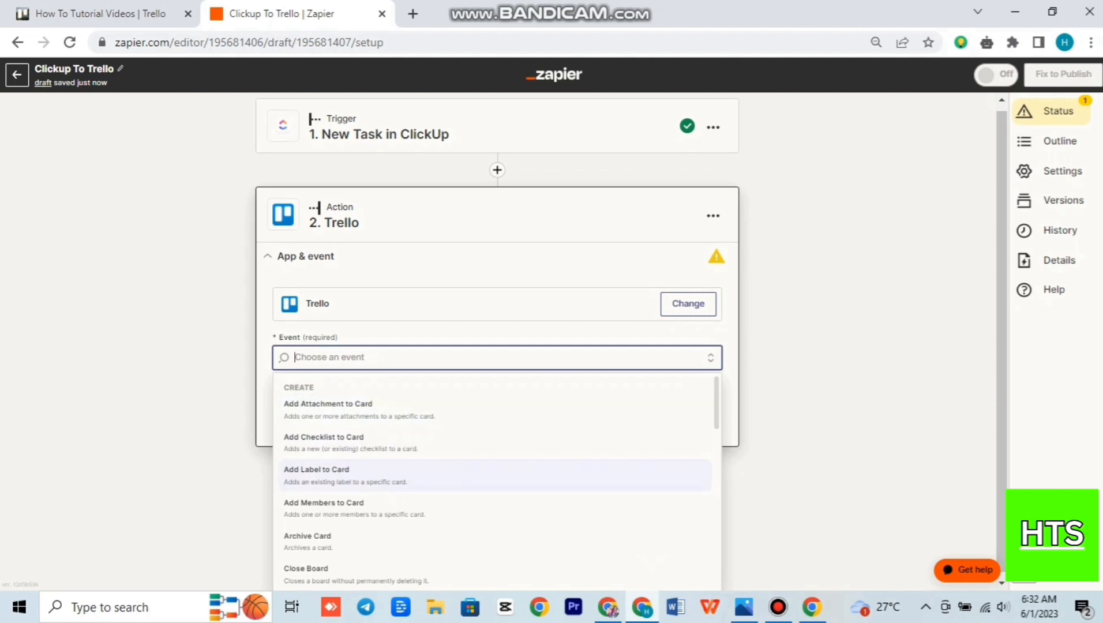
click(307, 539)
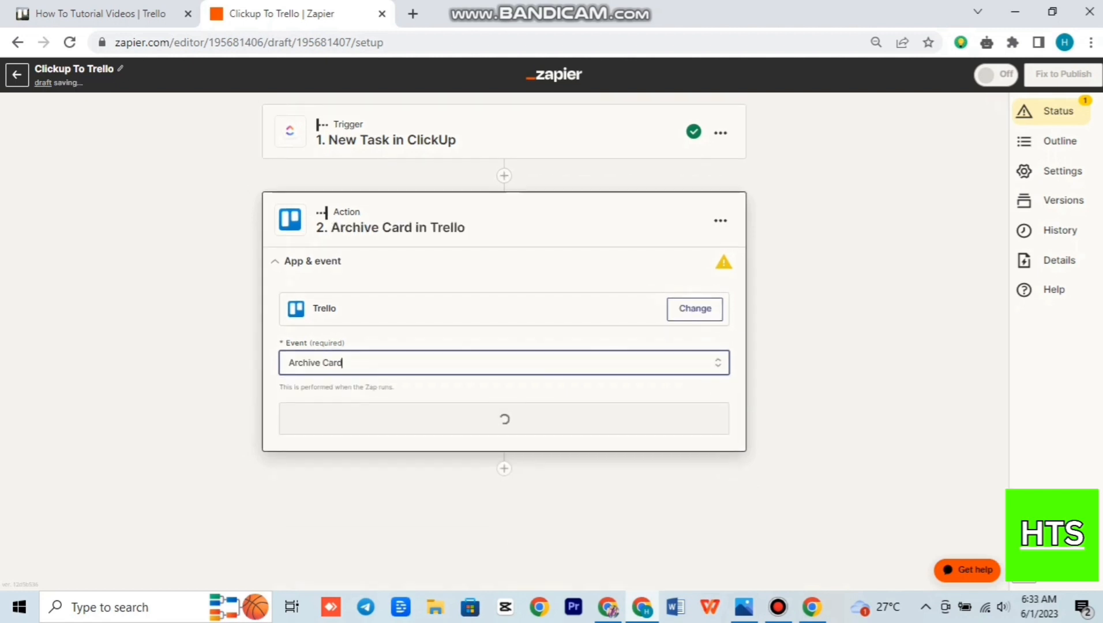
click(503, 419)
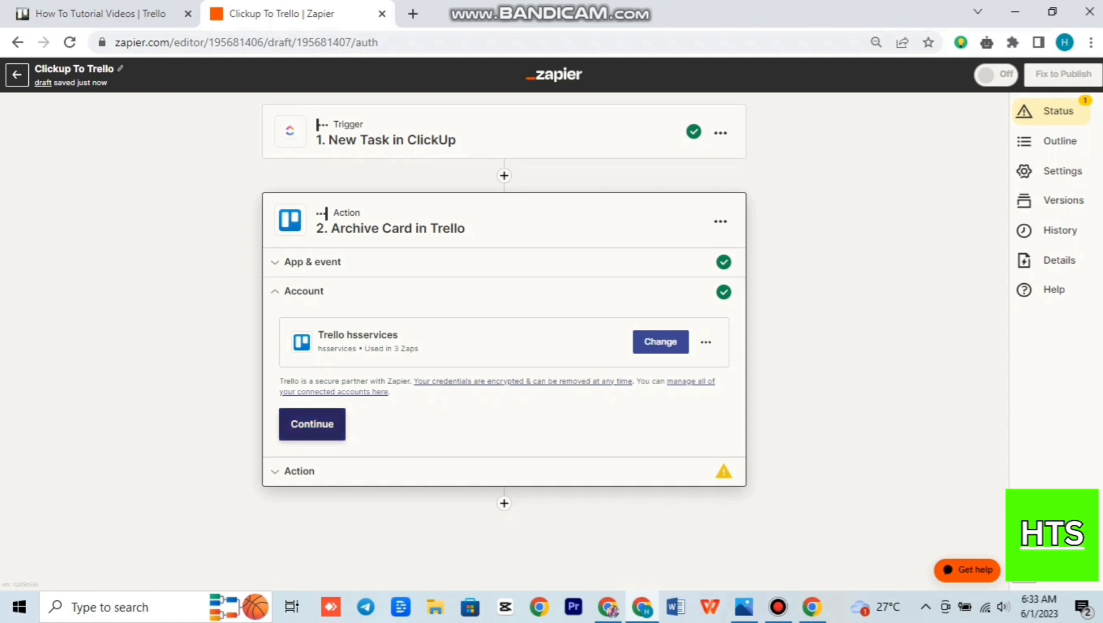
click(312, 424)
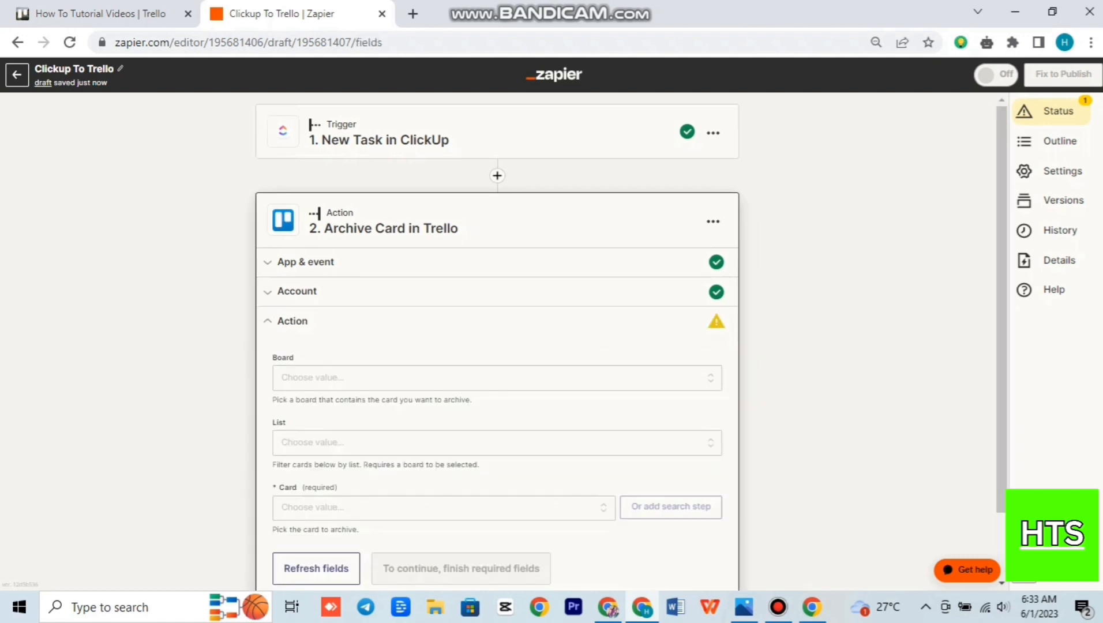
- Set the Archive Card action's Board to How To Tutorial Videos and its List to Done
click(496, 378)
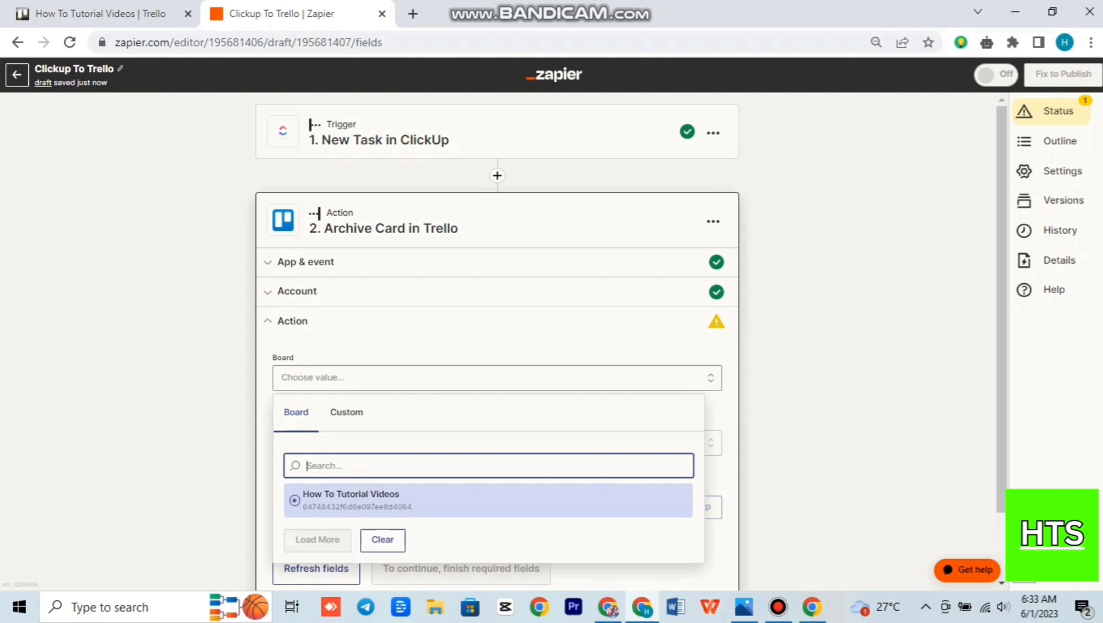
click(488, 500)
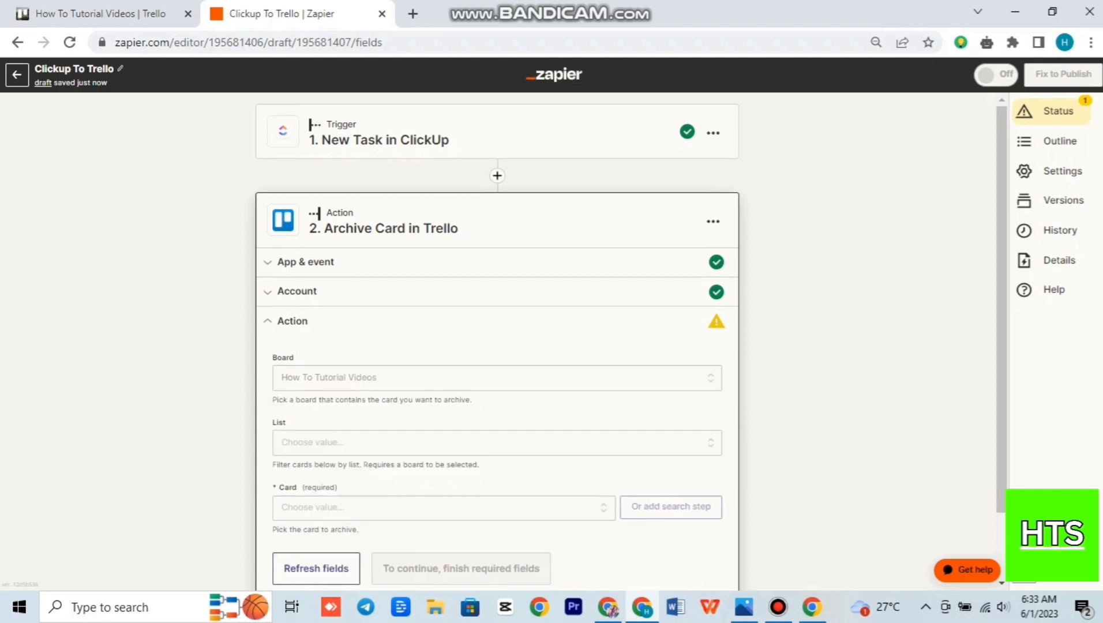
drag(1002, 346, 1002, 412)
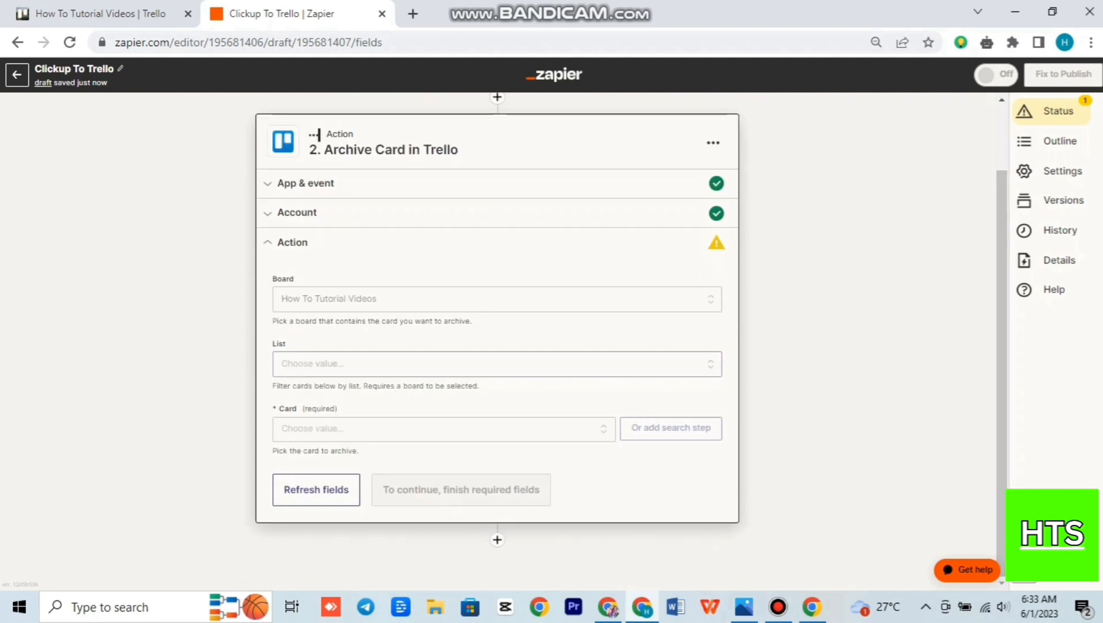
click(497, 364)
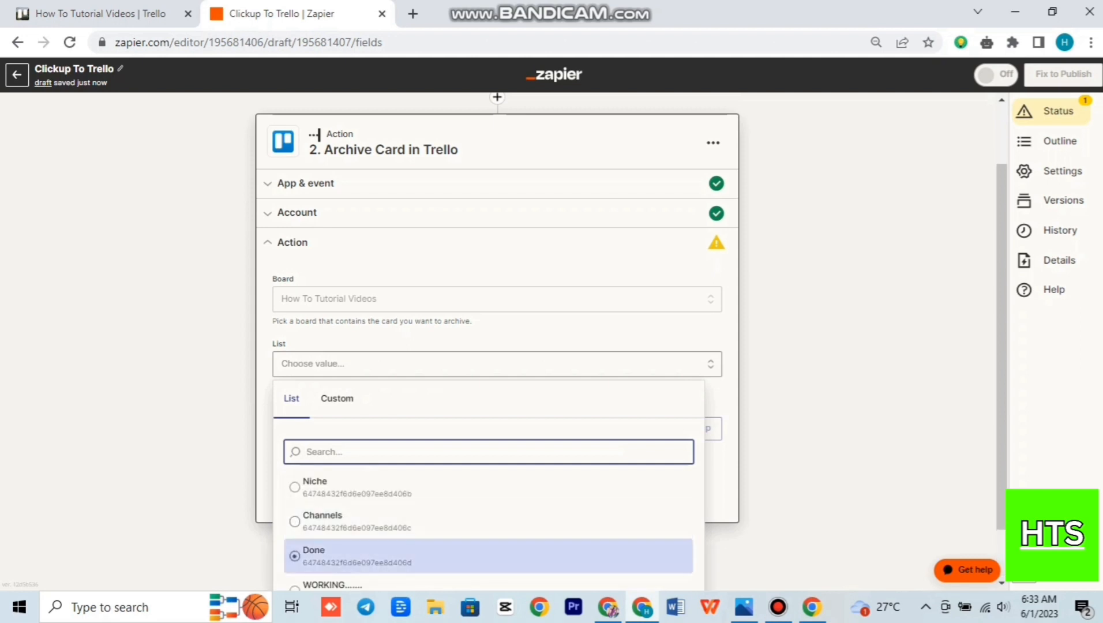
click(488, 556)
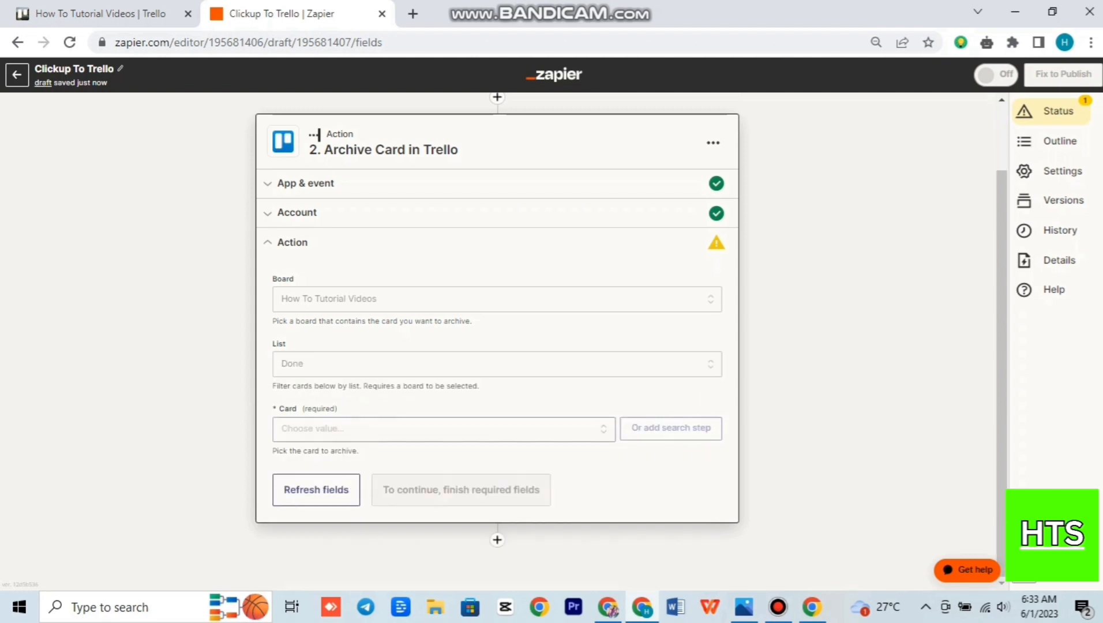
- Enter New One as a custom value for the action's required Card field
click(444, 430)
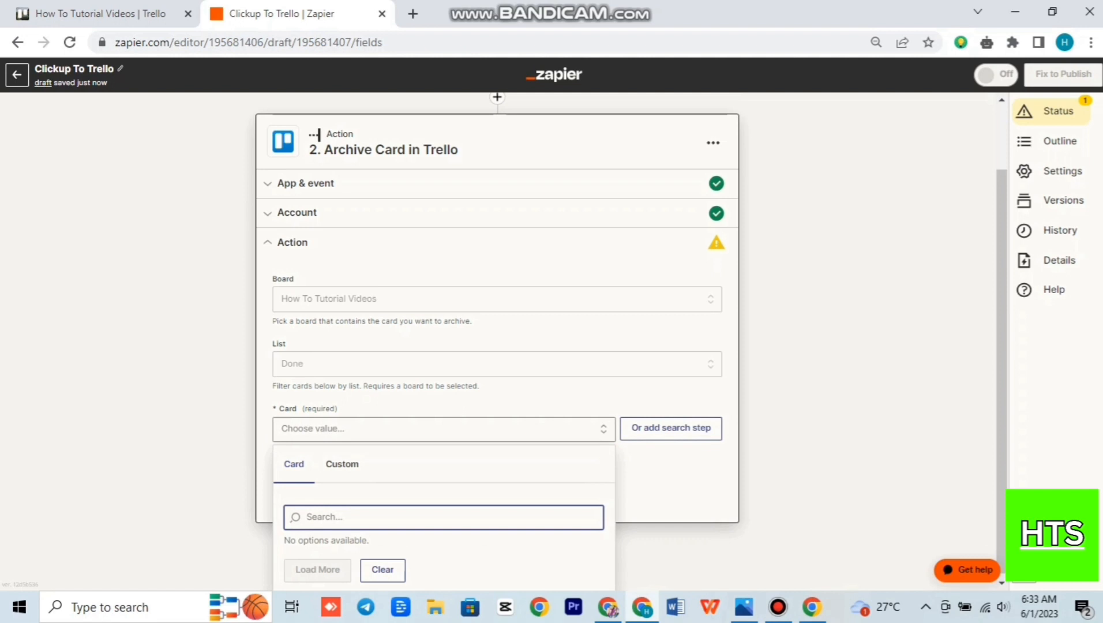
click(342, 464)
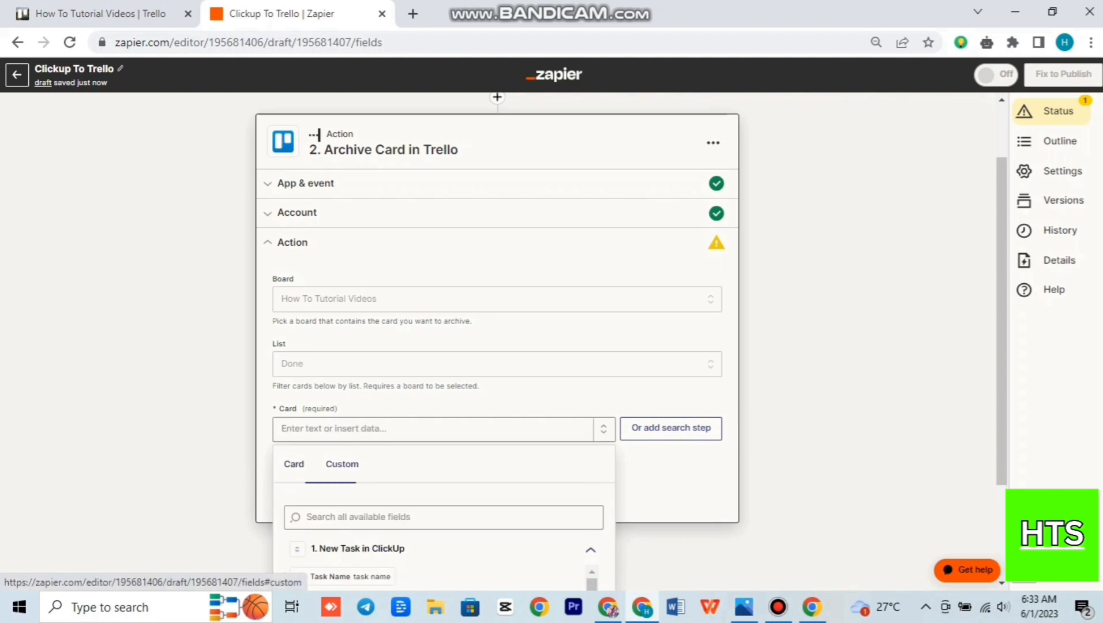
text(New One)
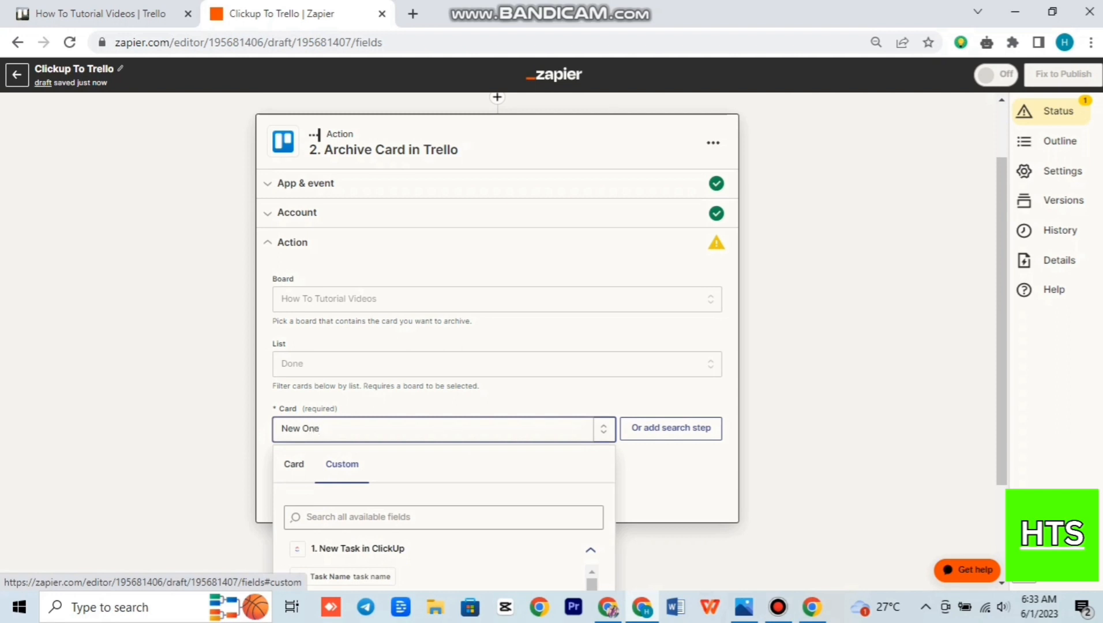
click(213, 482)
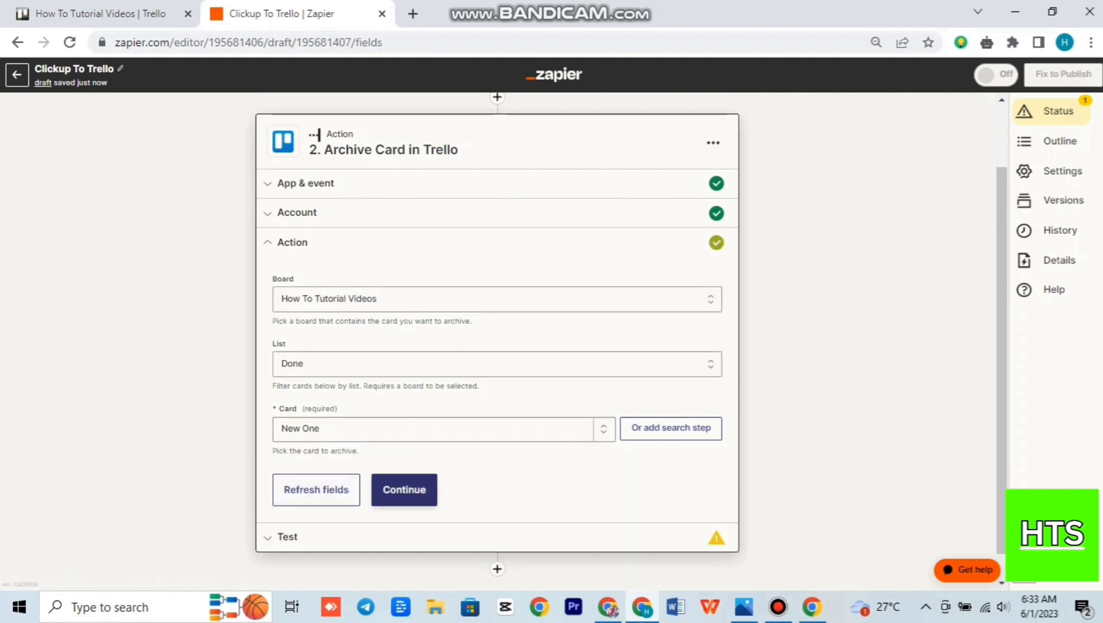
- Continue to the action test, skip it and publish the Zap
click(403, 489)
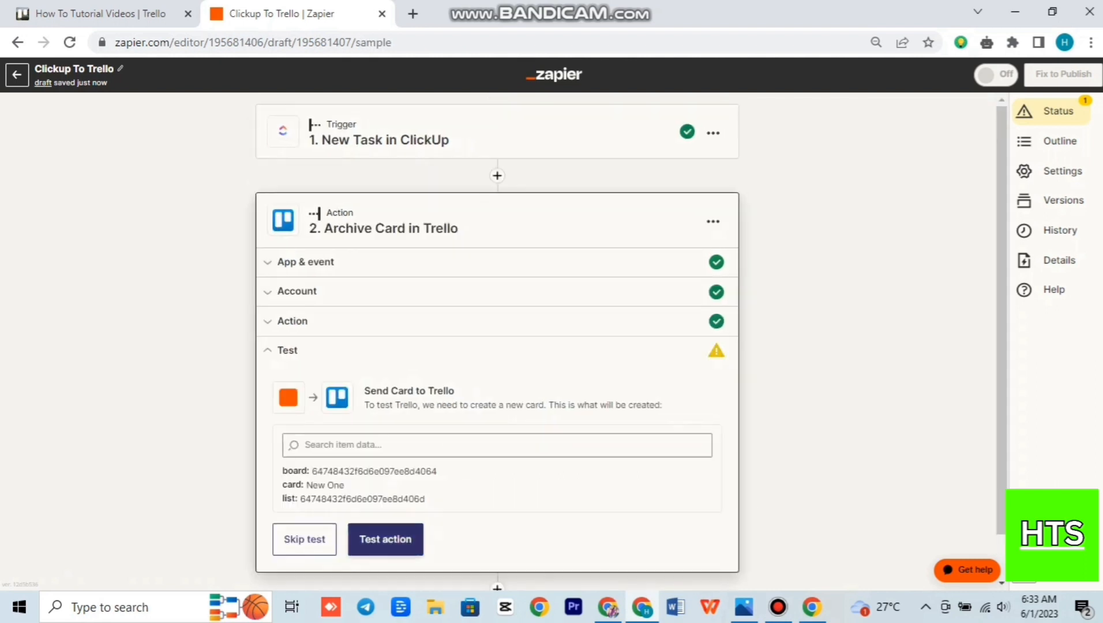
click(304, 539)
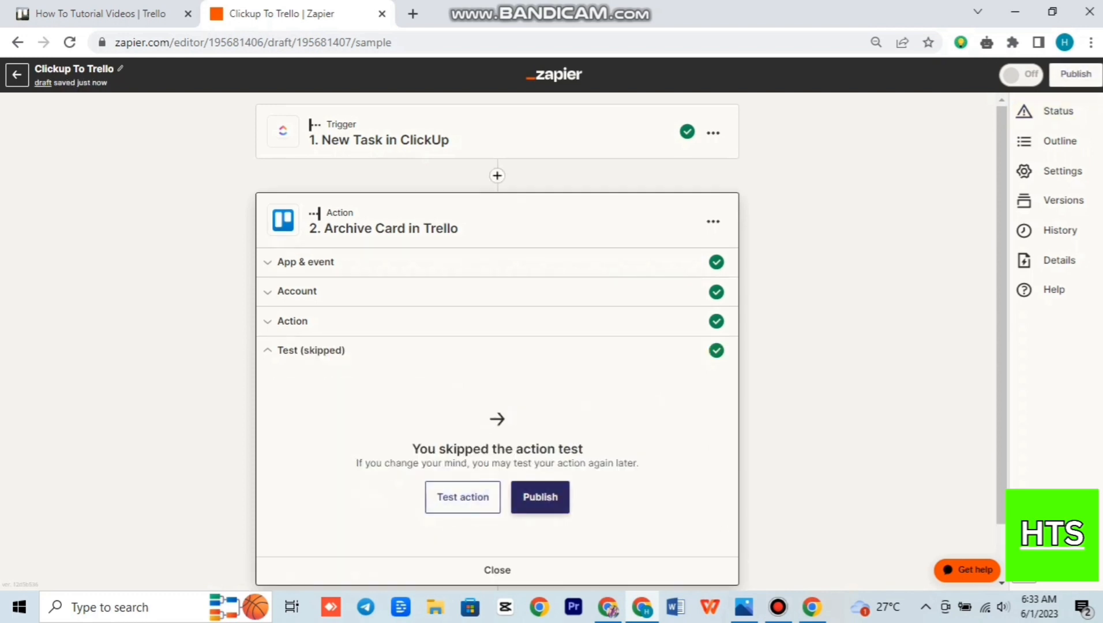
click(539, 498)
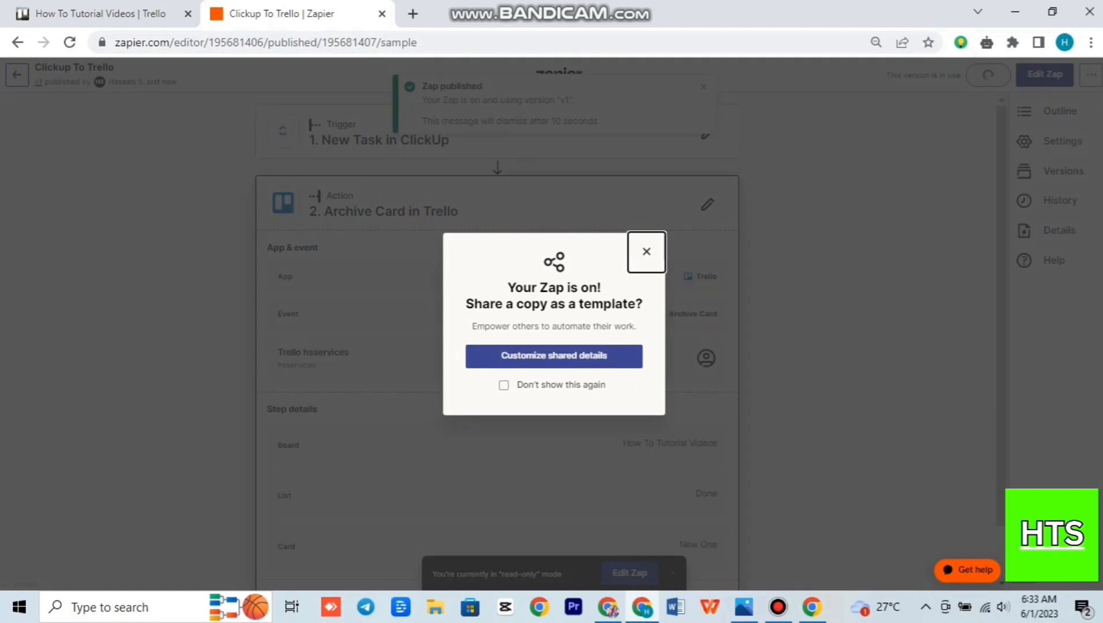
drag(508, 288, 623, 305)
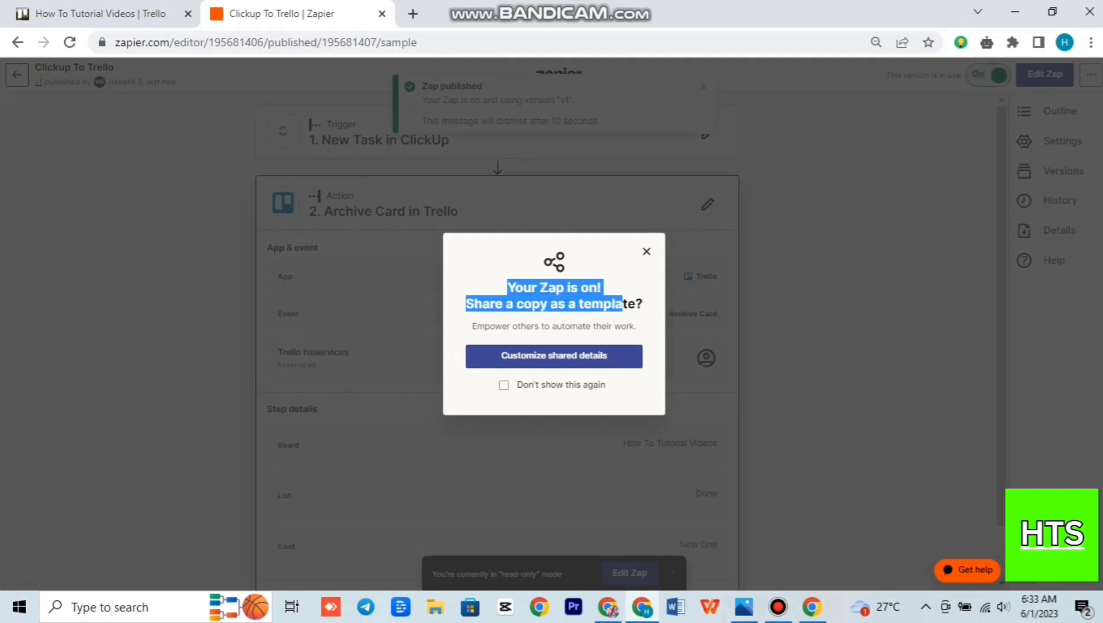
- Switch to the How To Tutorial Videos board in Trello to view its lists, and minimize the browser window
click(101, 13)
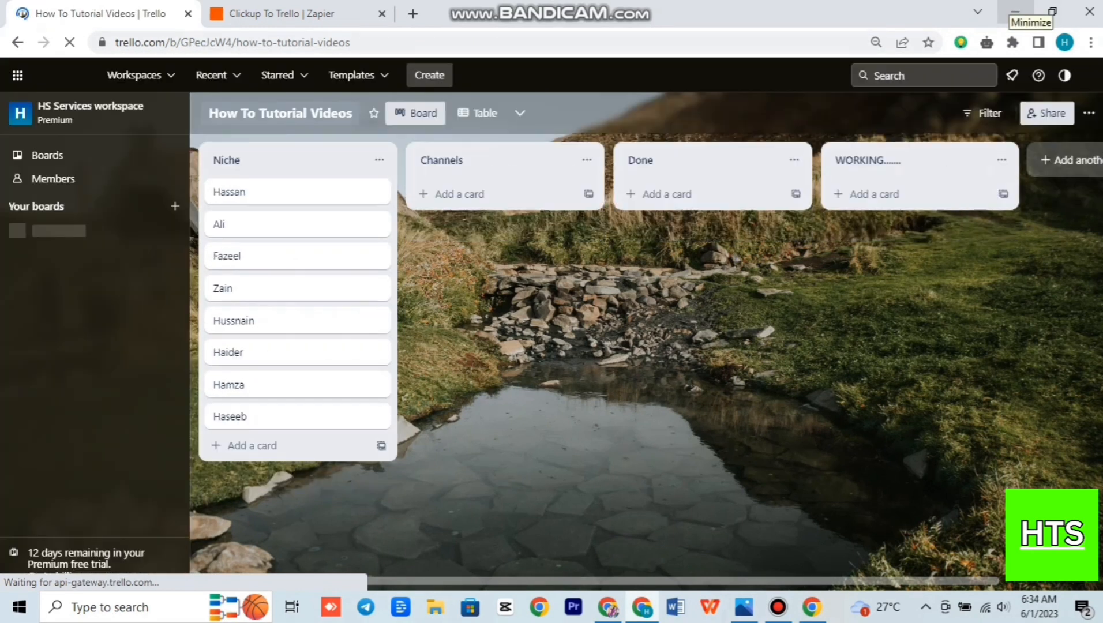
click(1015, 11)
right_click(608, 67)
click(658, 115)
right_click(622, 113)
click(669, 160)
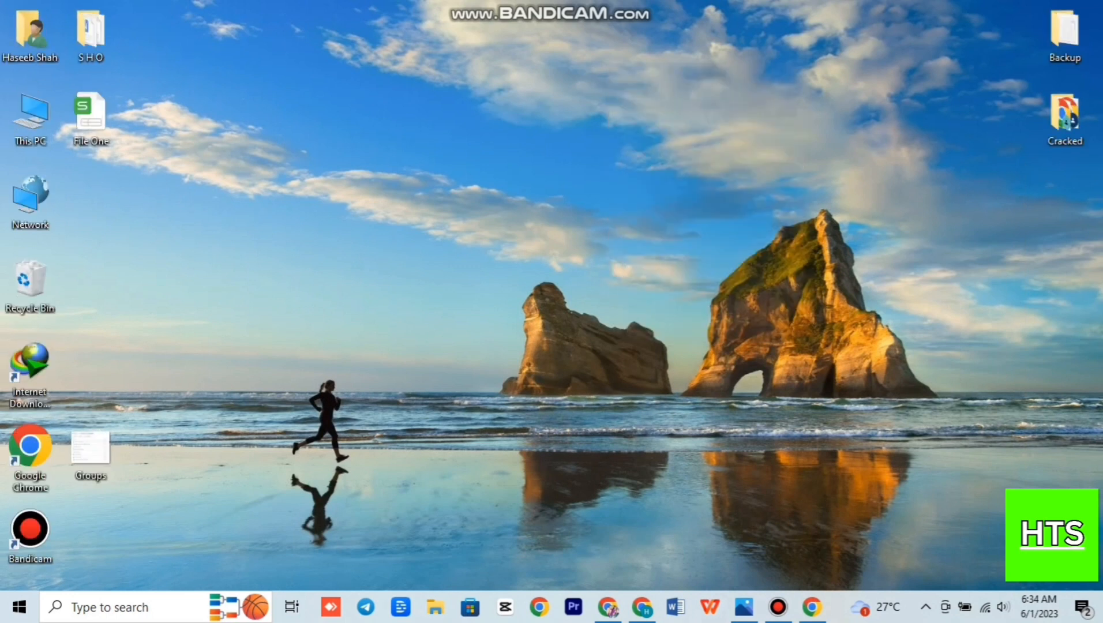
right_click(658, 162)
click(678, 210)
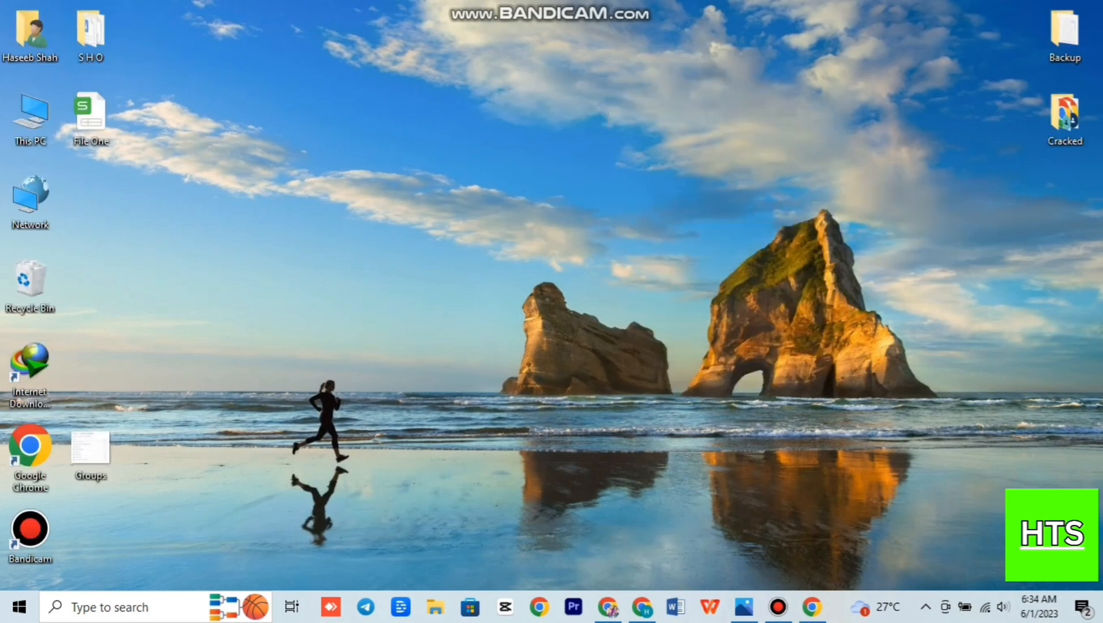